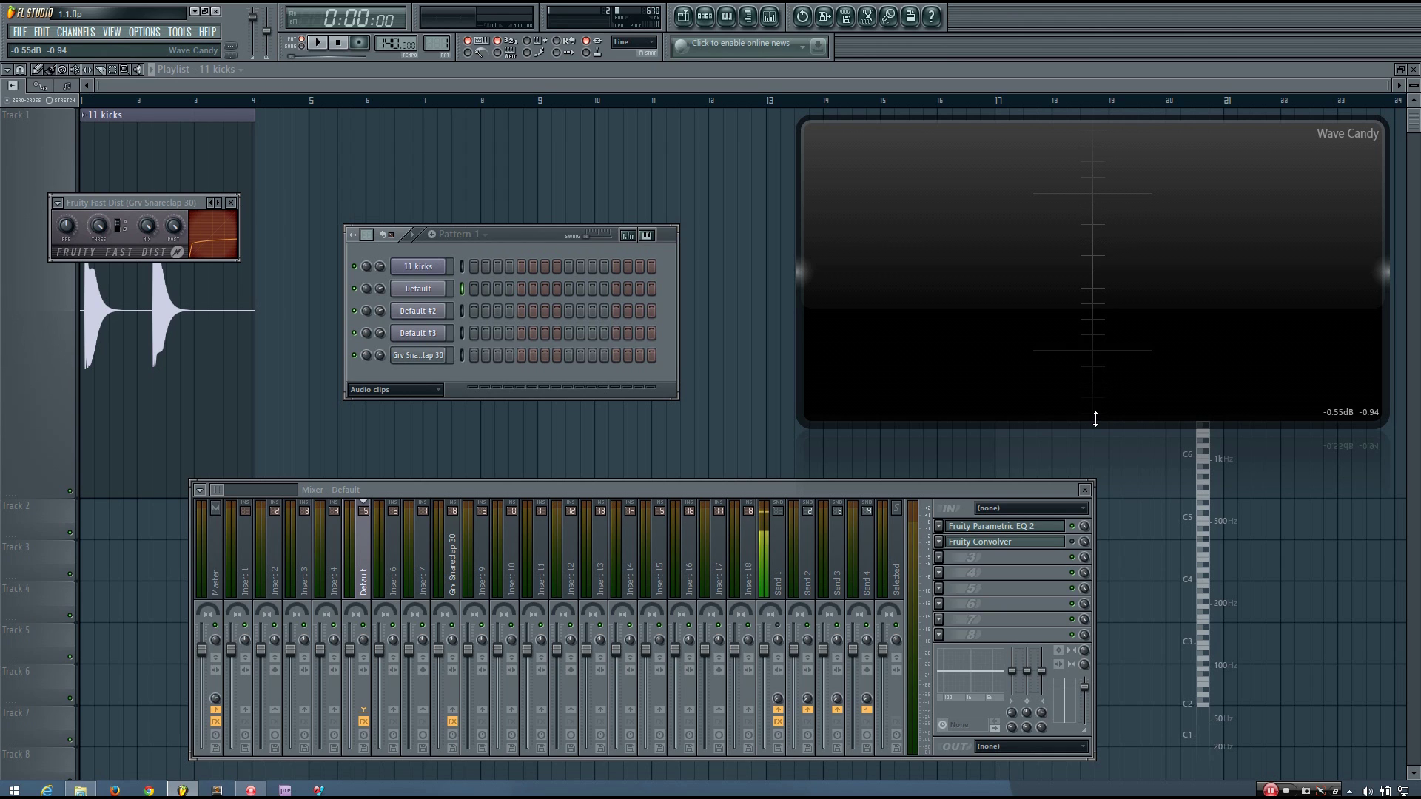
Open the Default track's Fruity Parametric EQ 2, set band 1 to High pass, and adjust the filter's slope order
key(z)
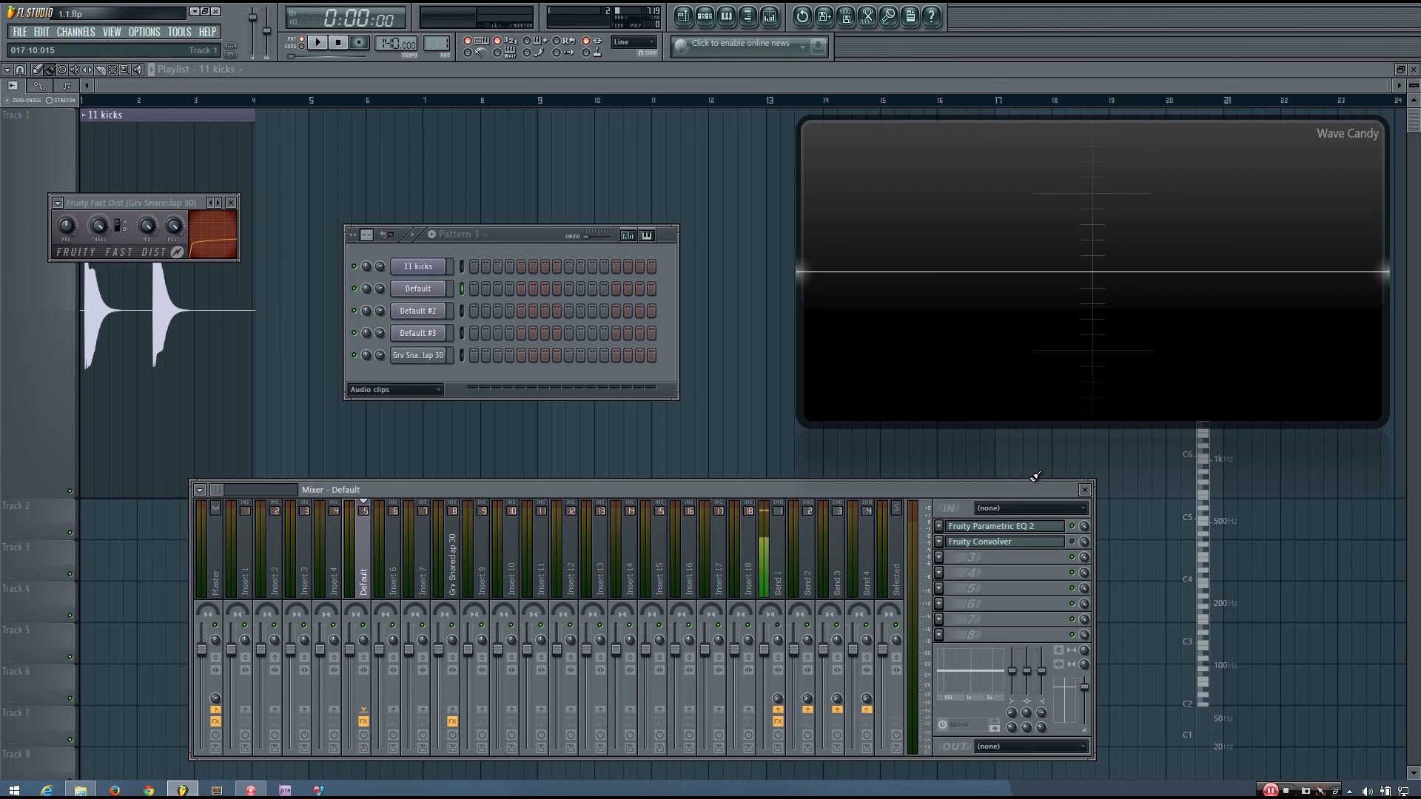
click(1034, 527)
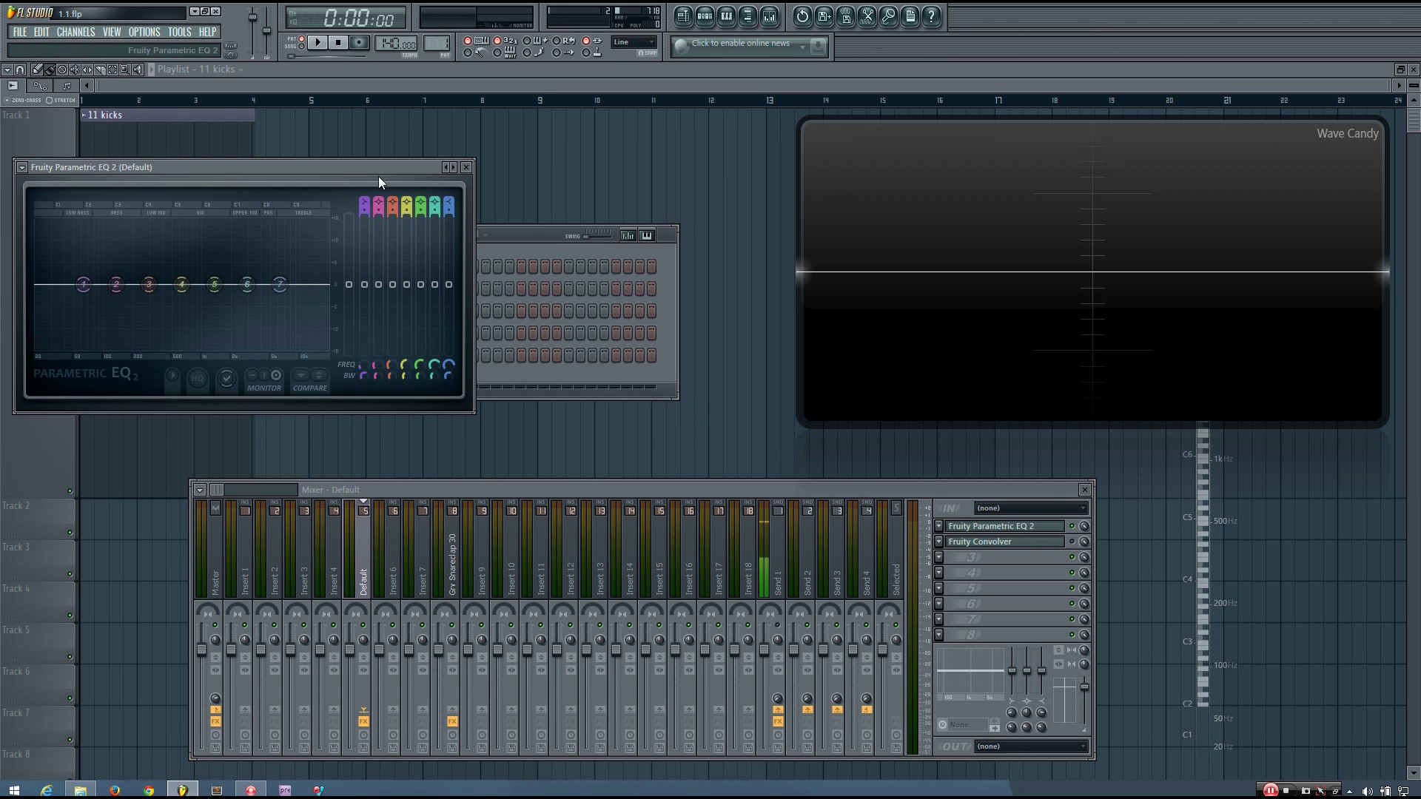
drag(367, 170, 619, 193)
scroll(619, 227, up, 1)
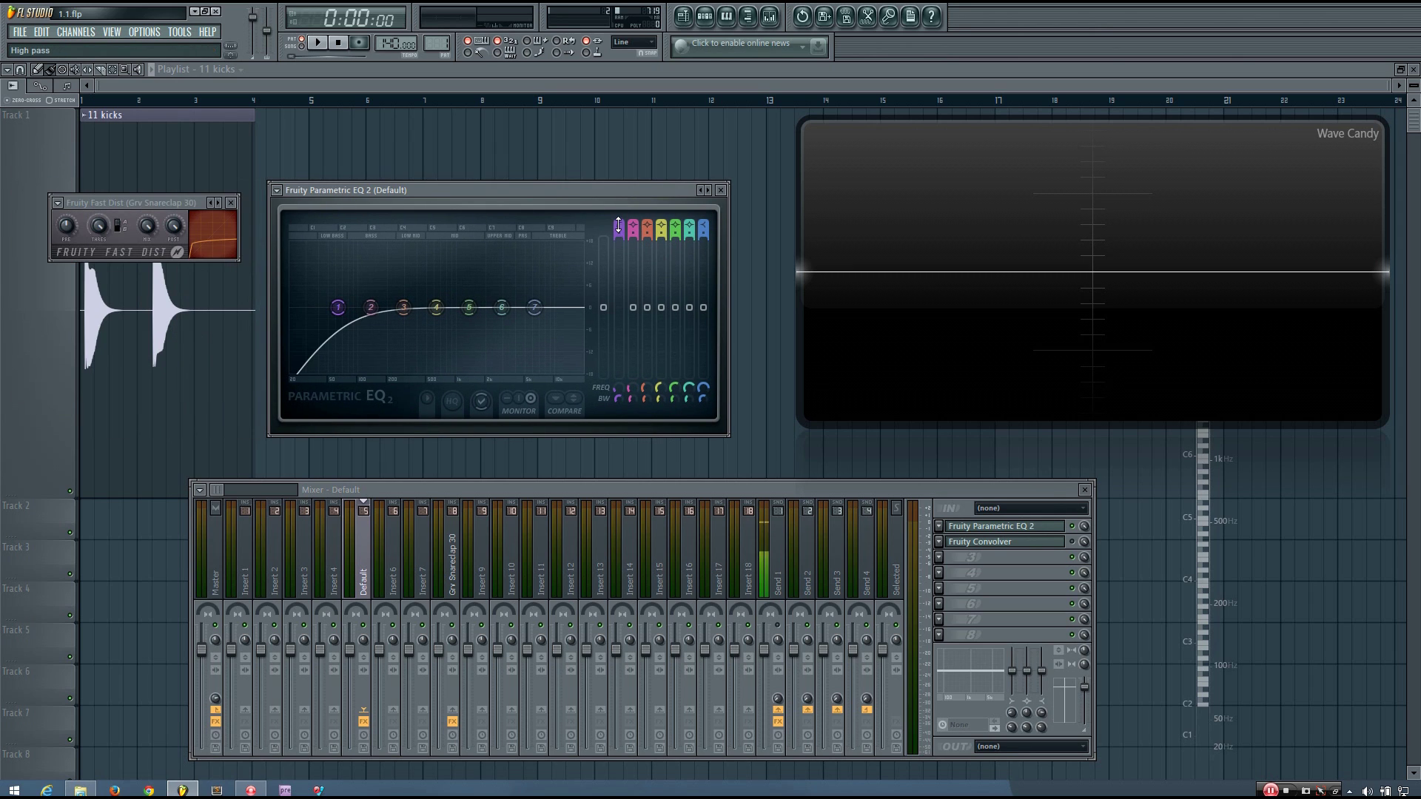
scroll(618, 230, up, 4)
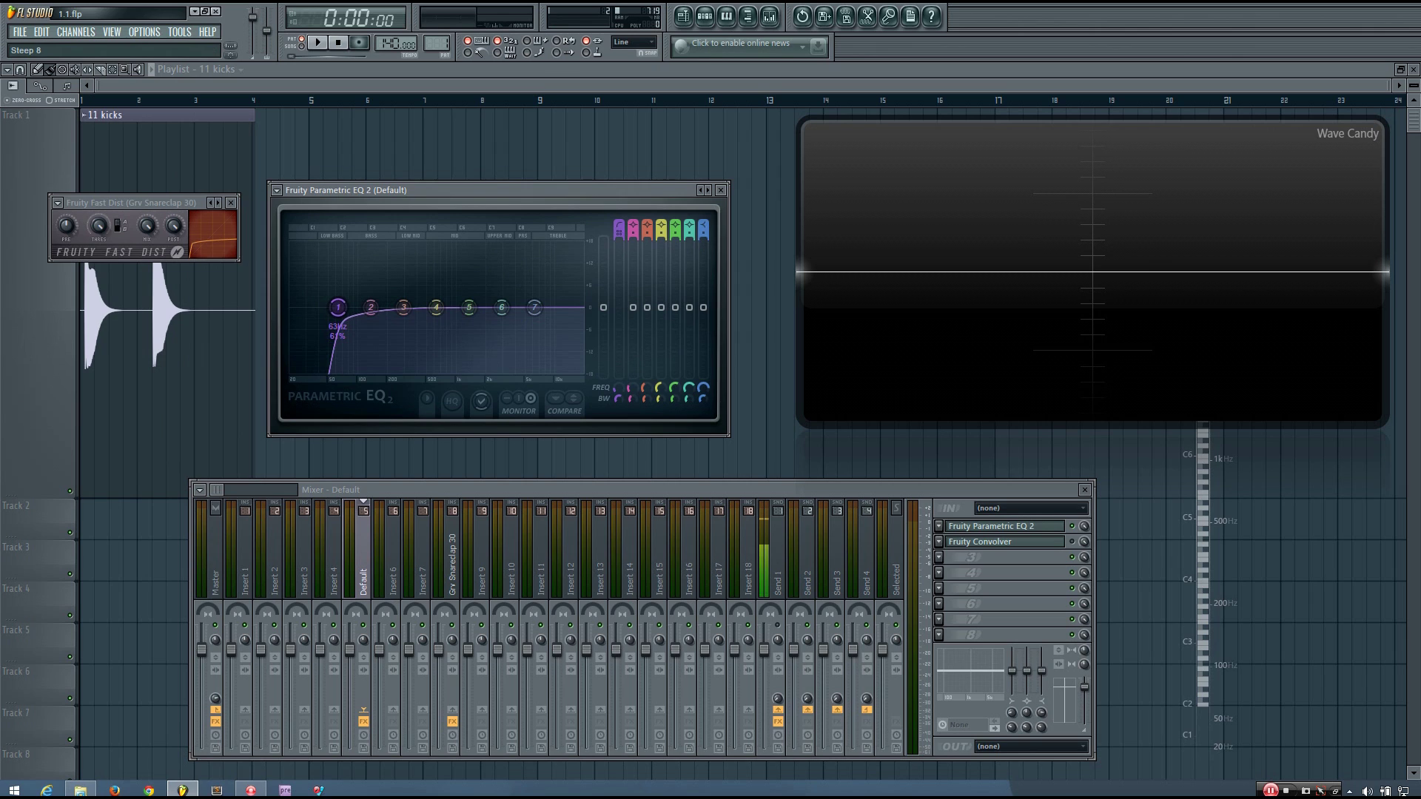
scroll(617, 235, down, 4)
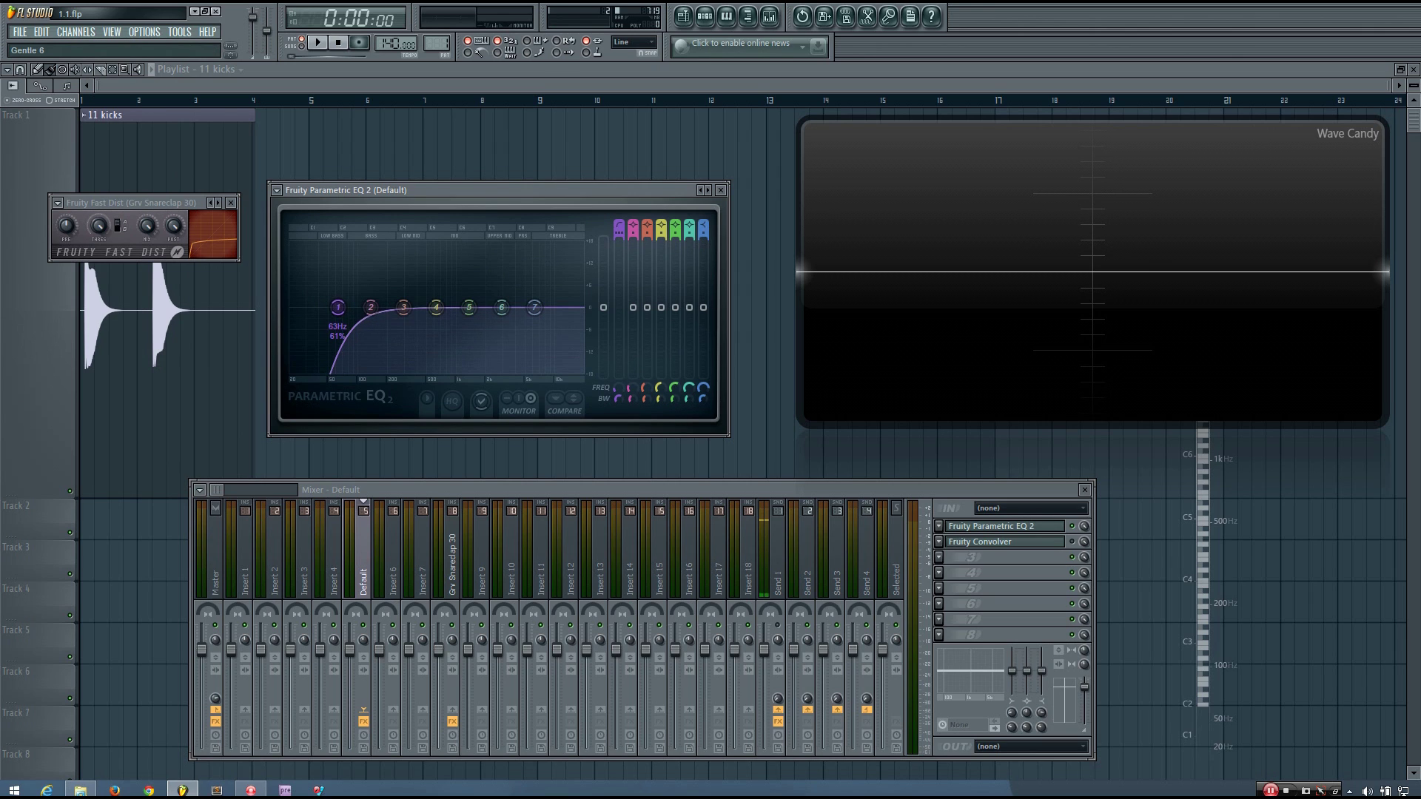
scroll(338, 306, down, 2)
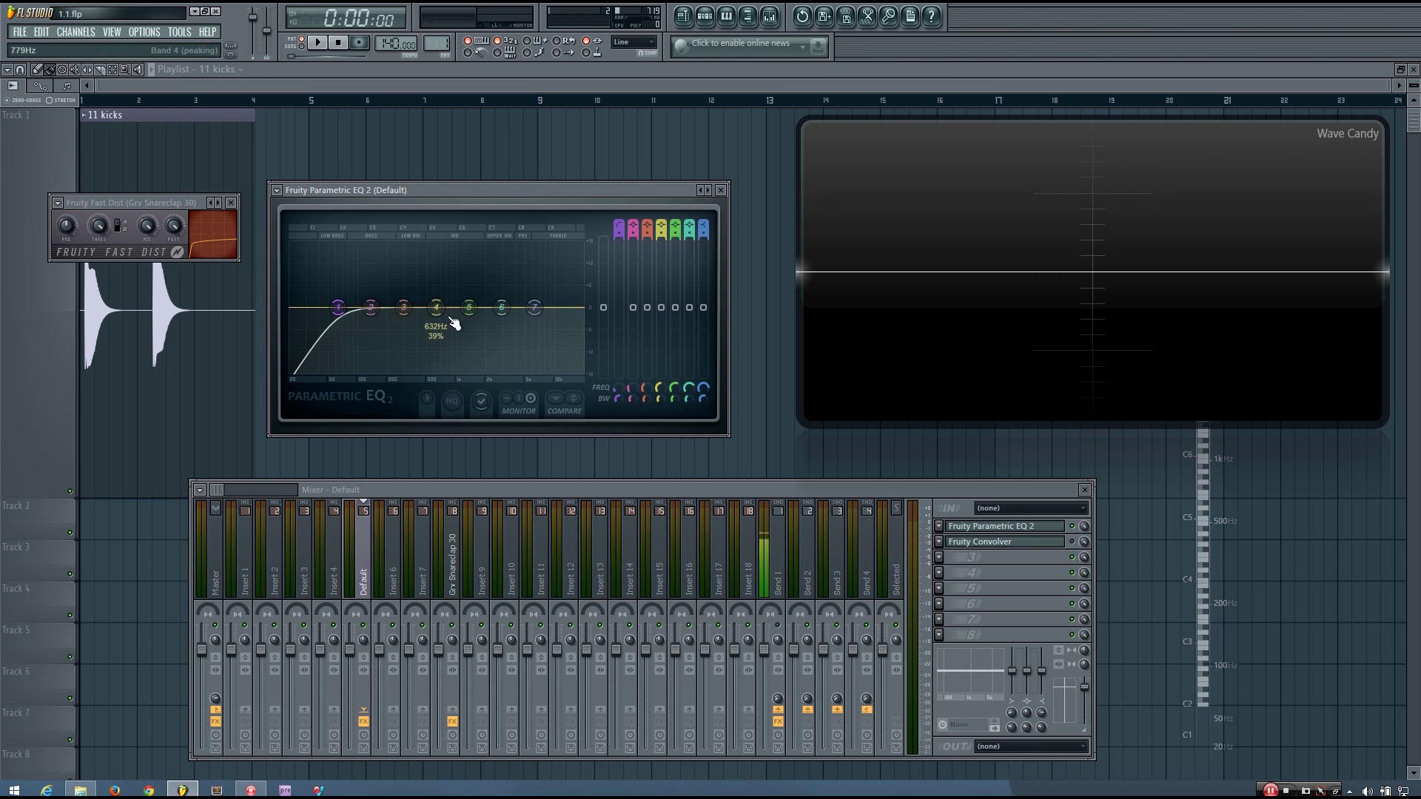
Compare the synth note on the Default track with Fruity Parametric EQ 2 on and bypassed, examining the waveform in Wave Candy
key(space)
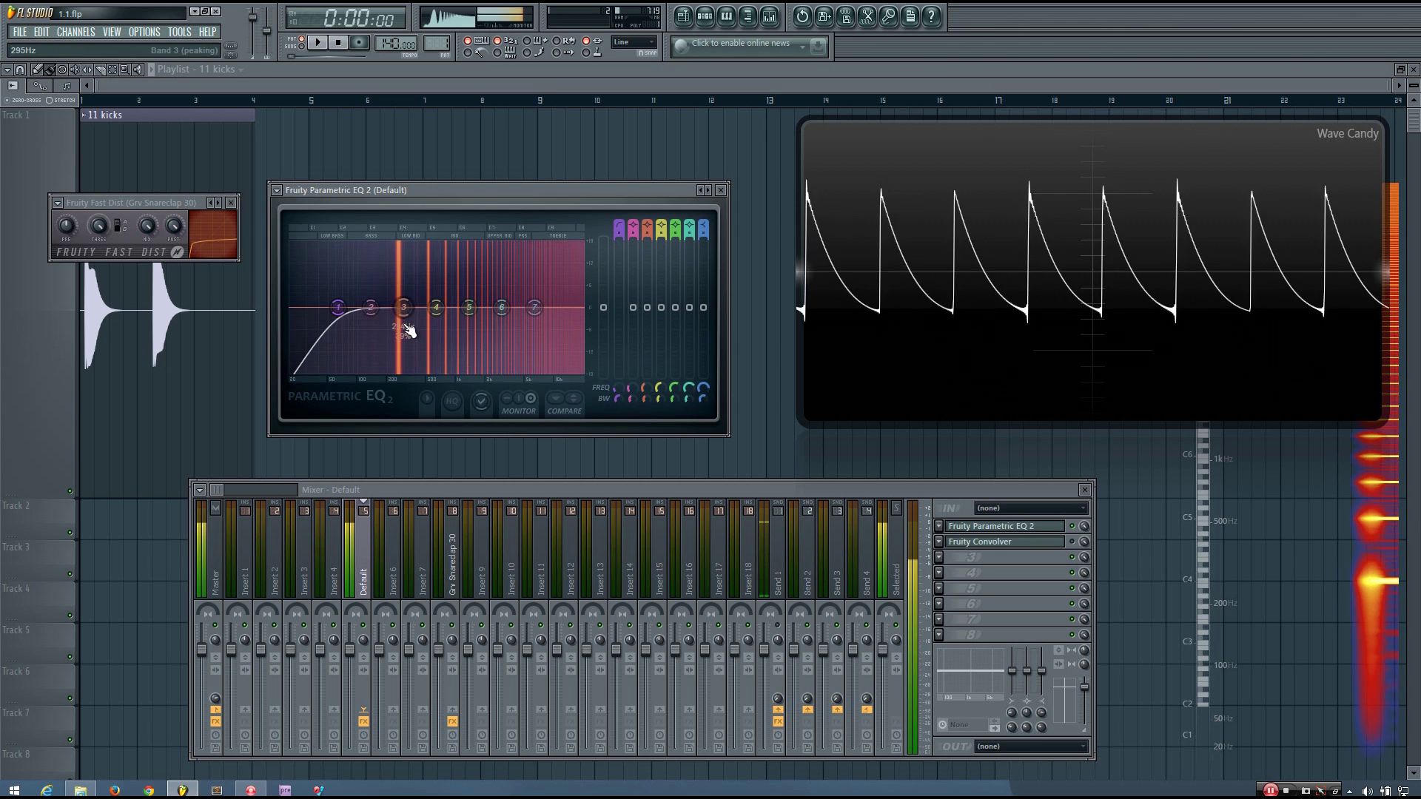
key(space)
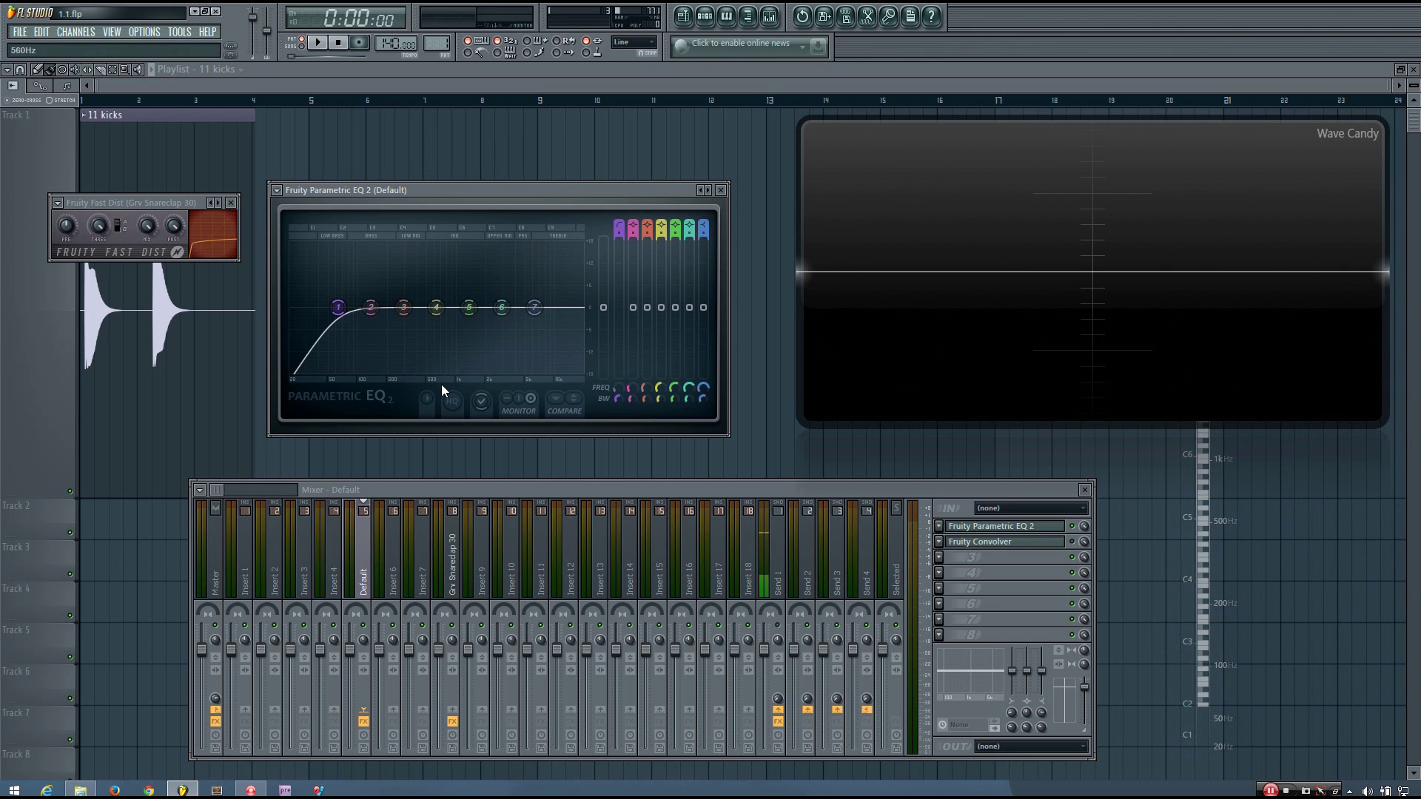
click(1072, 525)
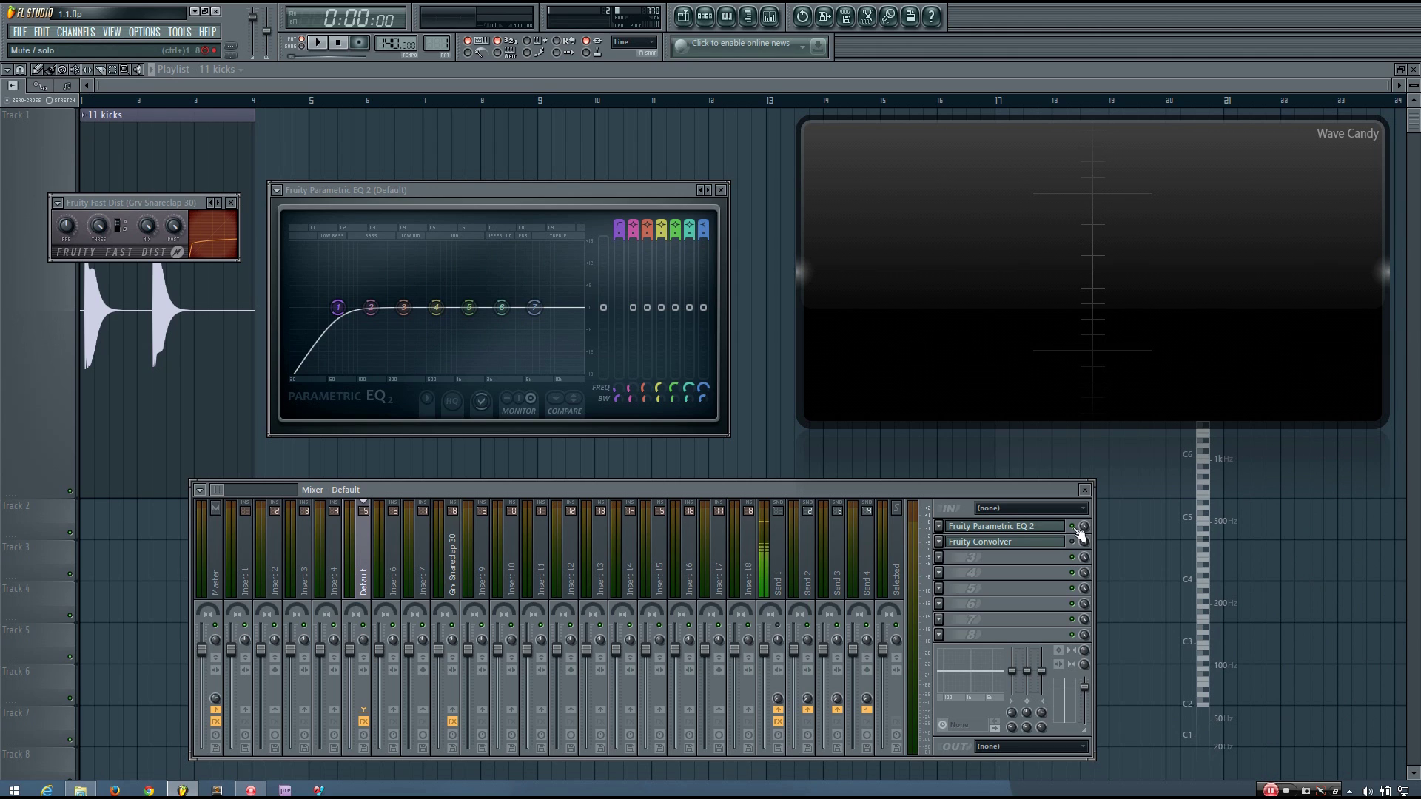
key(z)
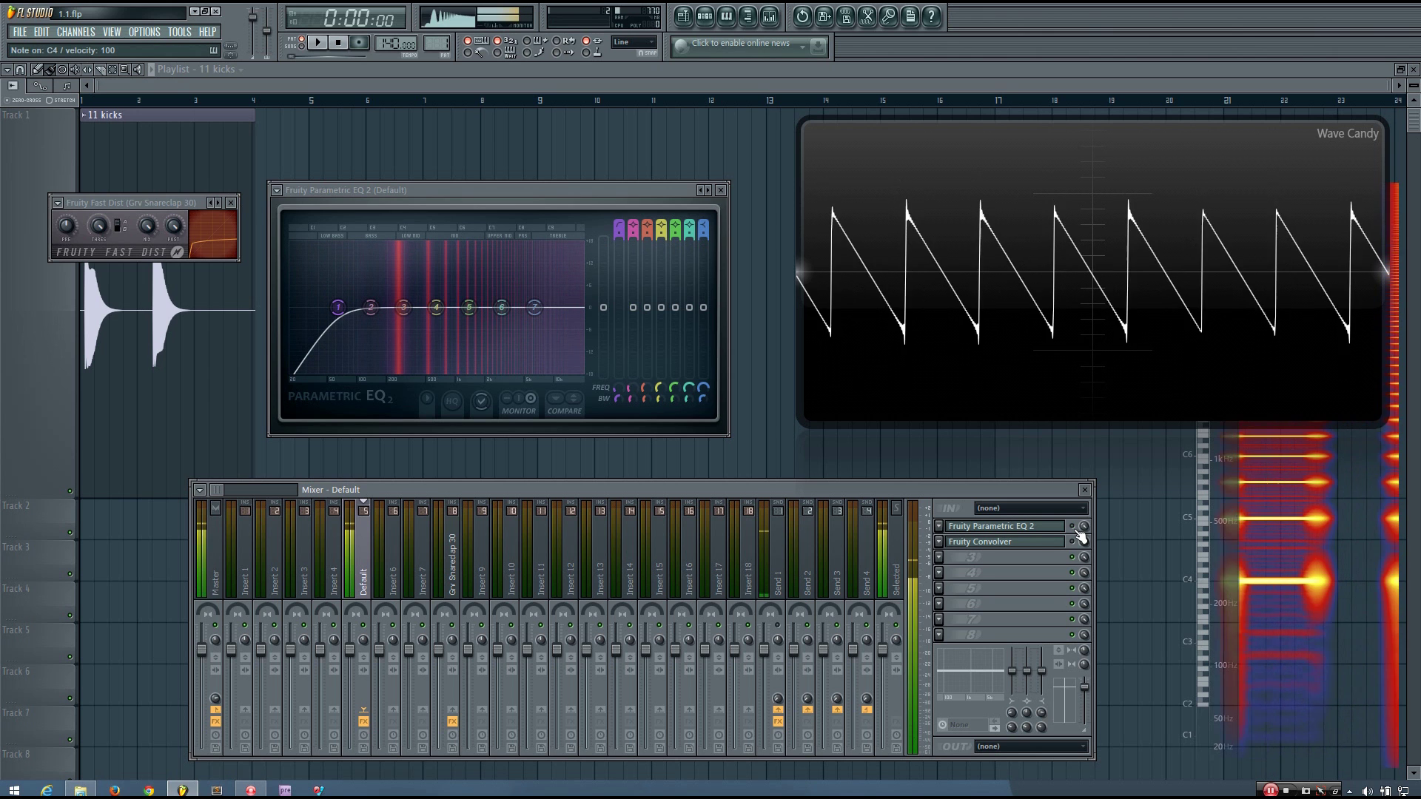
key(z)
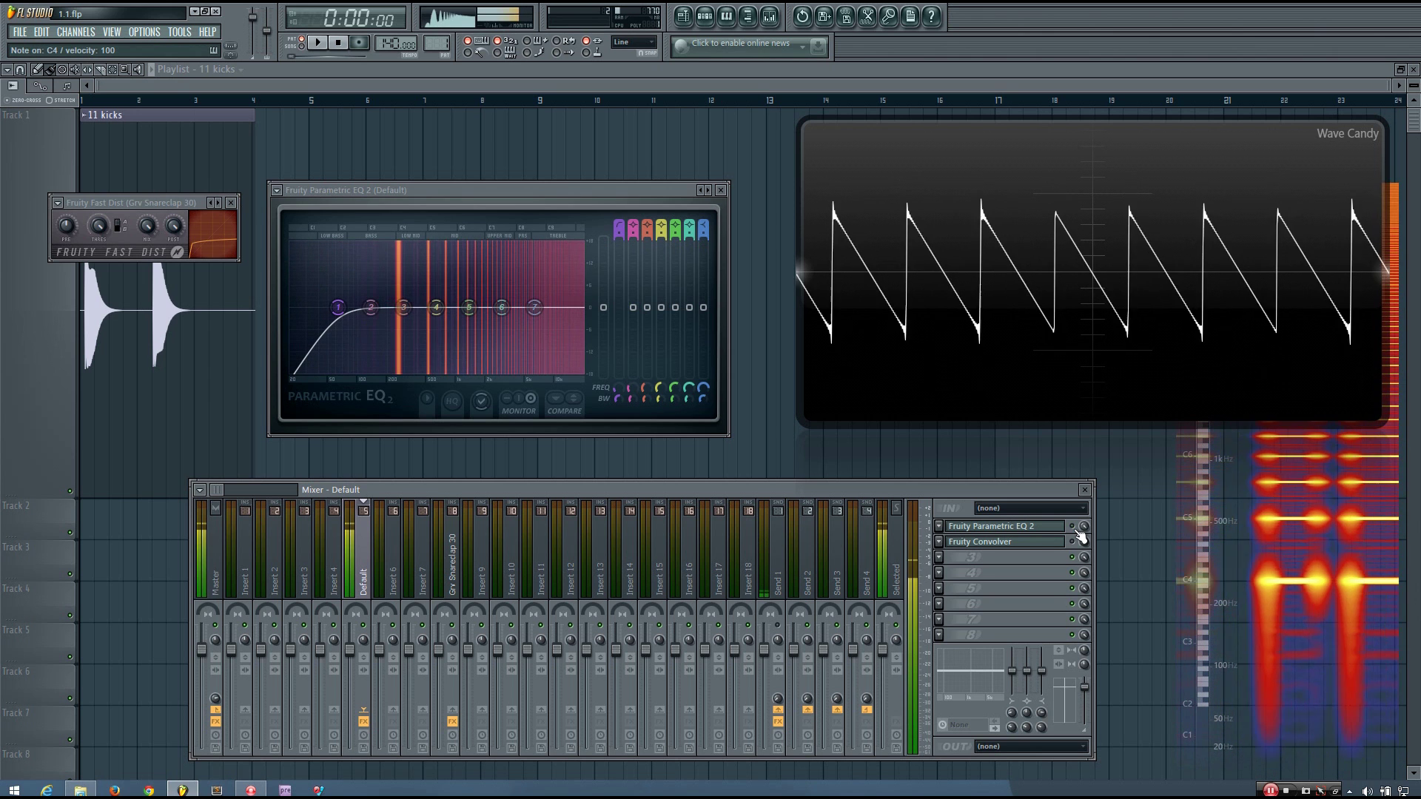
key(z)
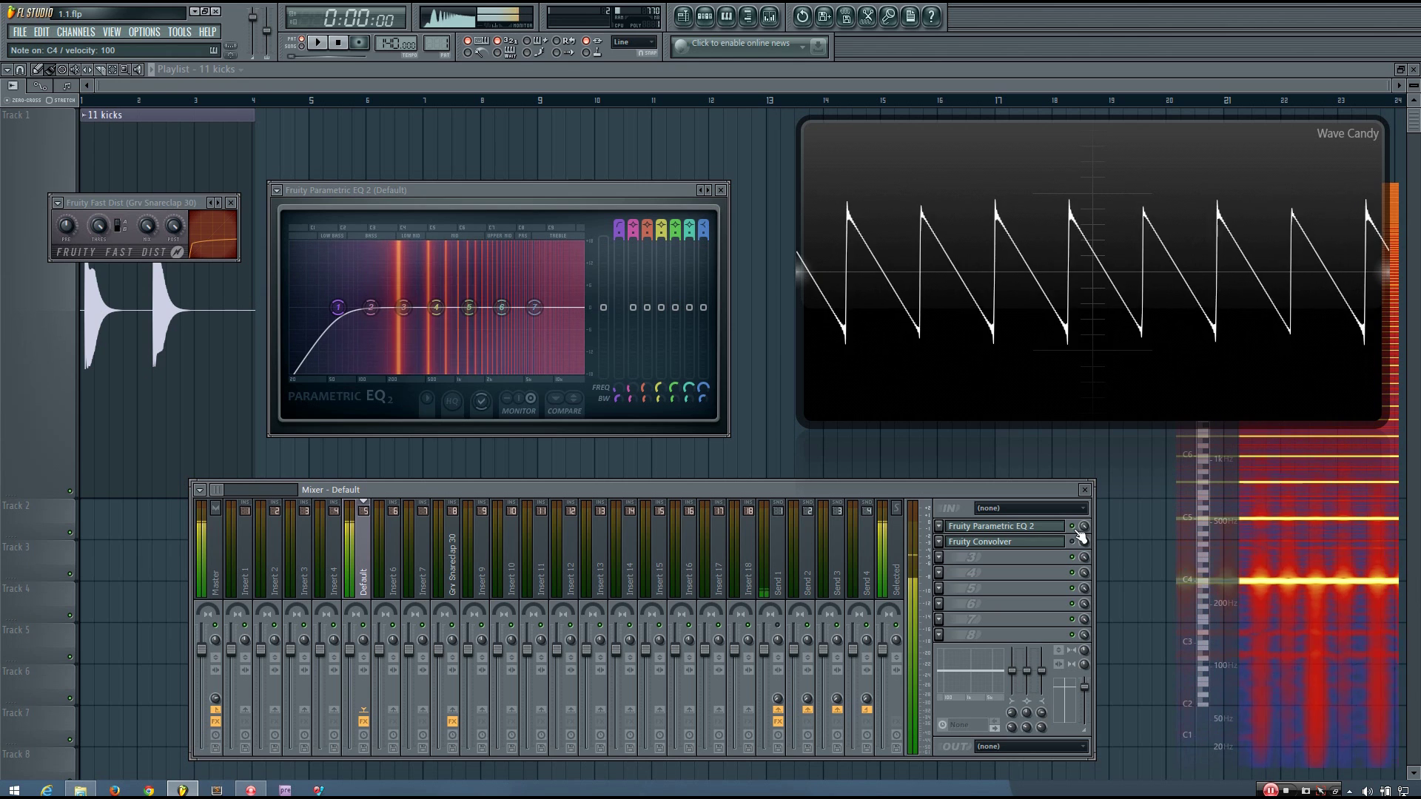
key(z)
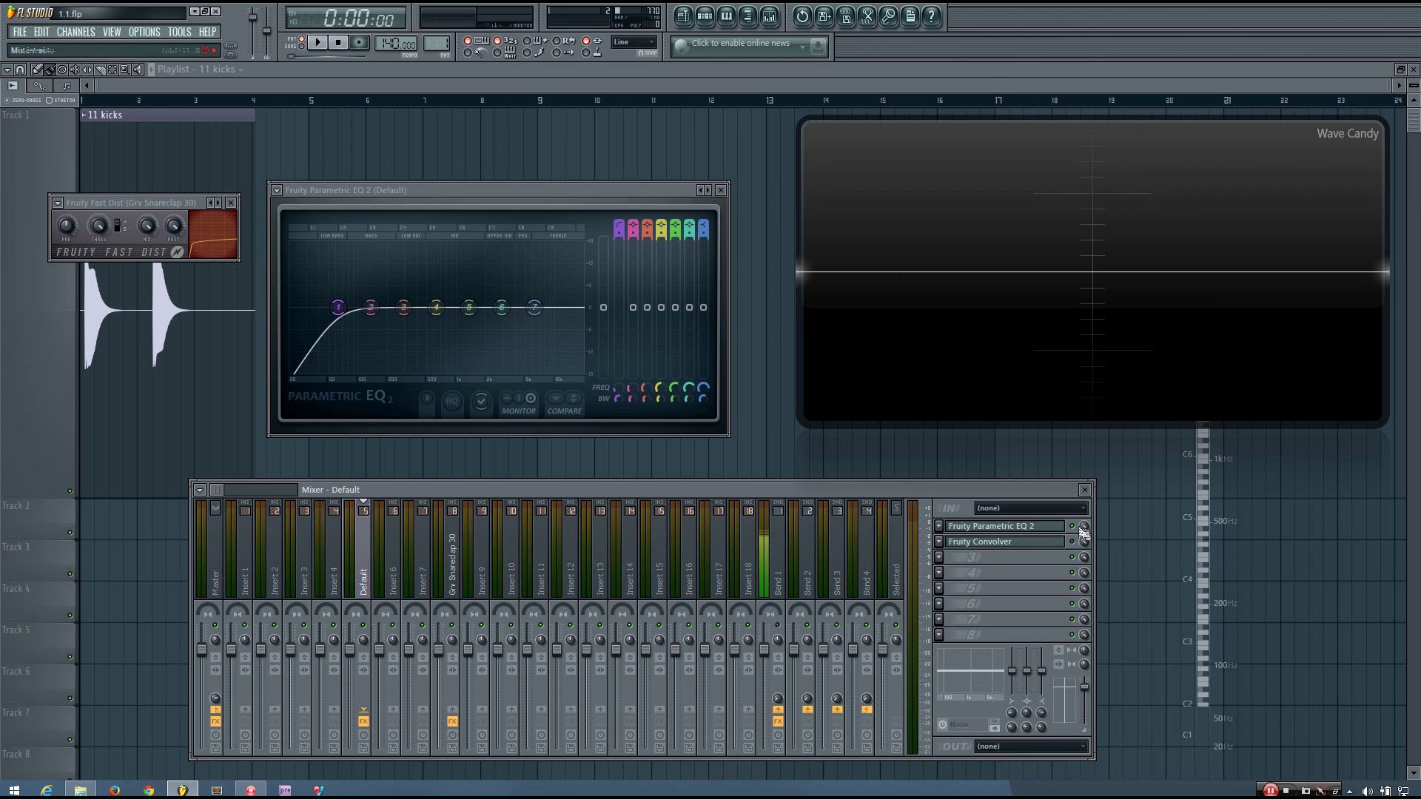
click(1071, 527)
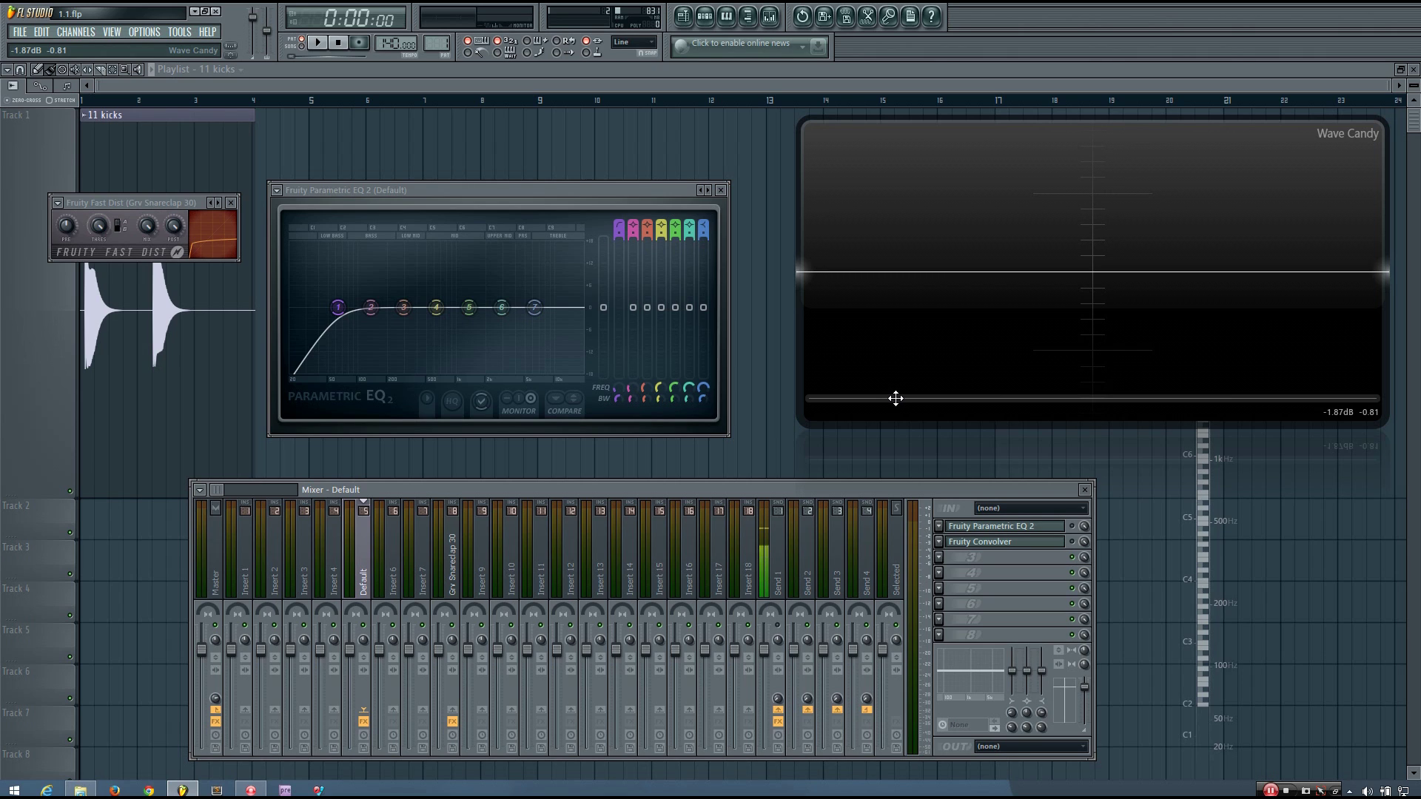
Reposition the Wave Candy scope, then open the Fruity Convolver on the Default track and toggle its effect slot
drag(1129, 199, 1028, 263)
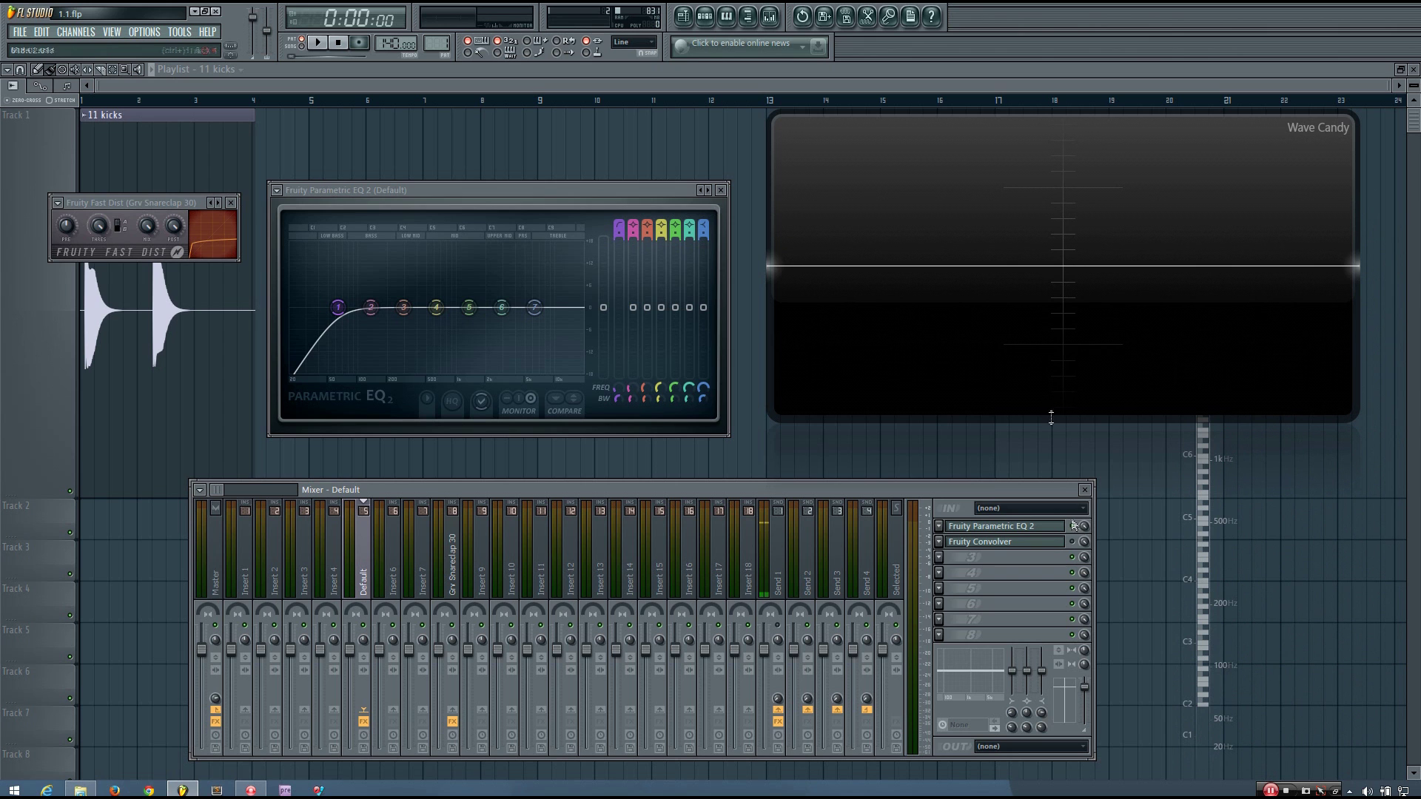
drag(1049, 384, 1021, 194)
click(1050, 541)
drag(526, 210, 668, 225)
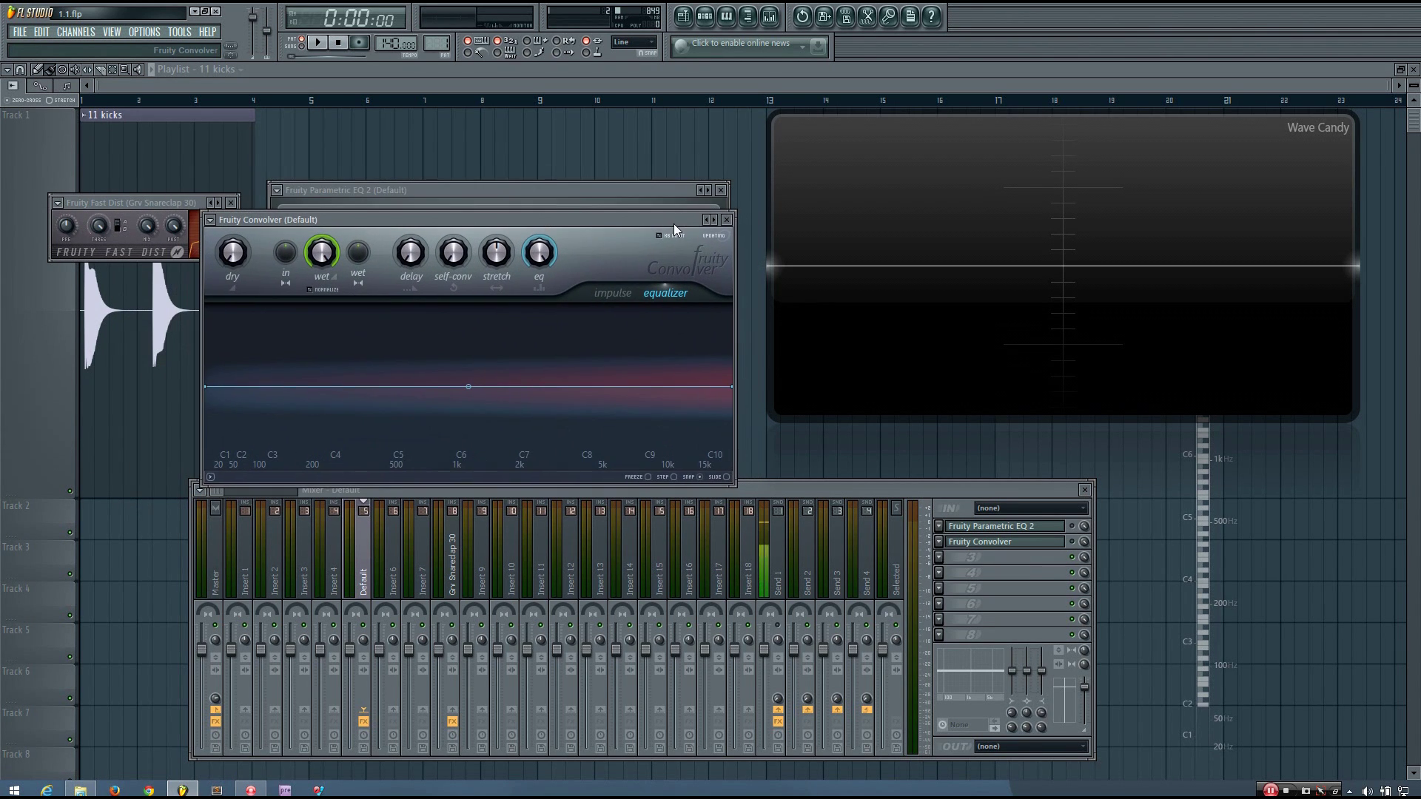
click(1078, 545)
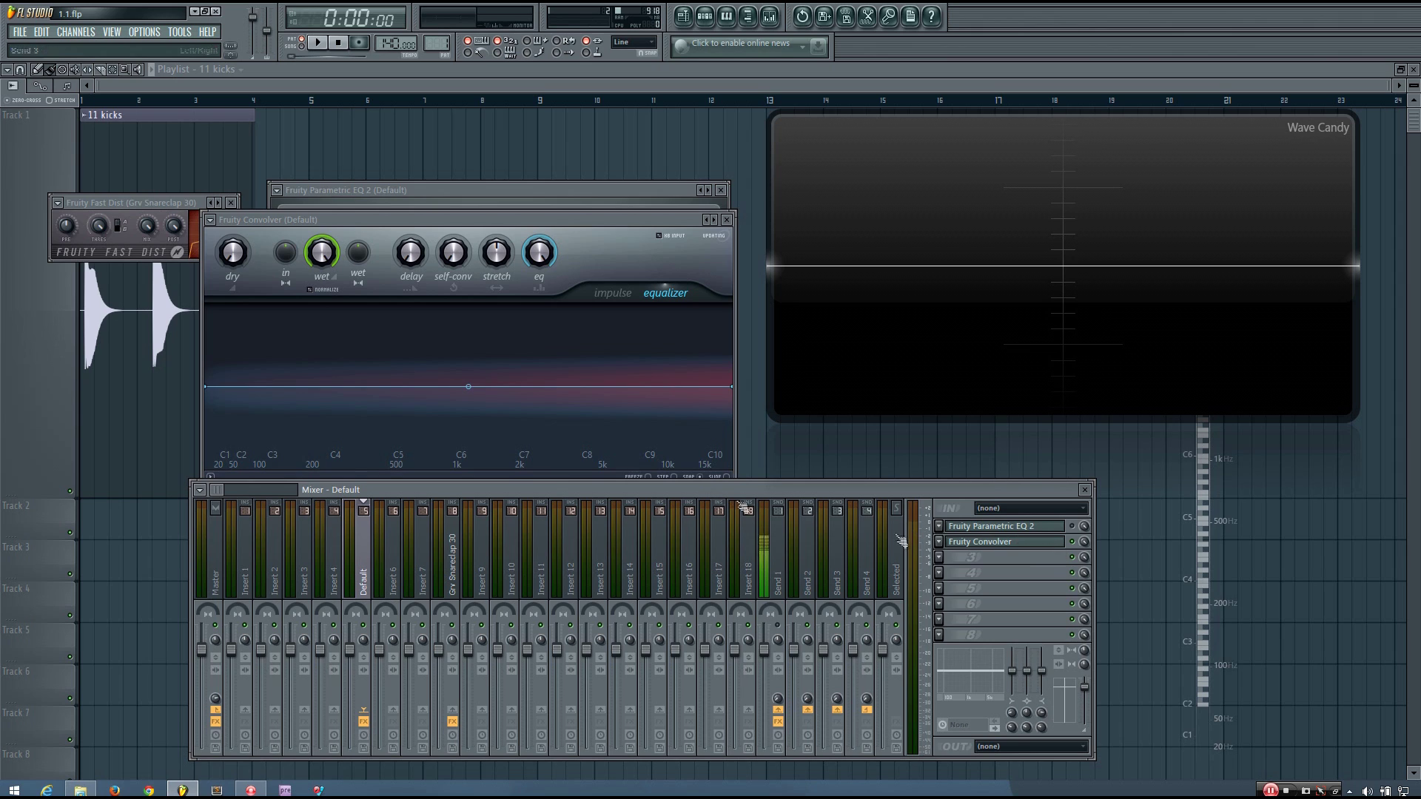
Shape the Convolver's equalizer curve into a steep low cut just below 200 Hz and toggle its effect slot
click(348, 388)
drag(352, 386, 344, 481)
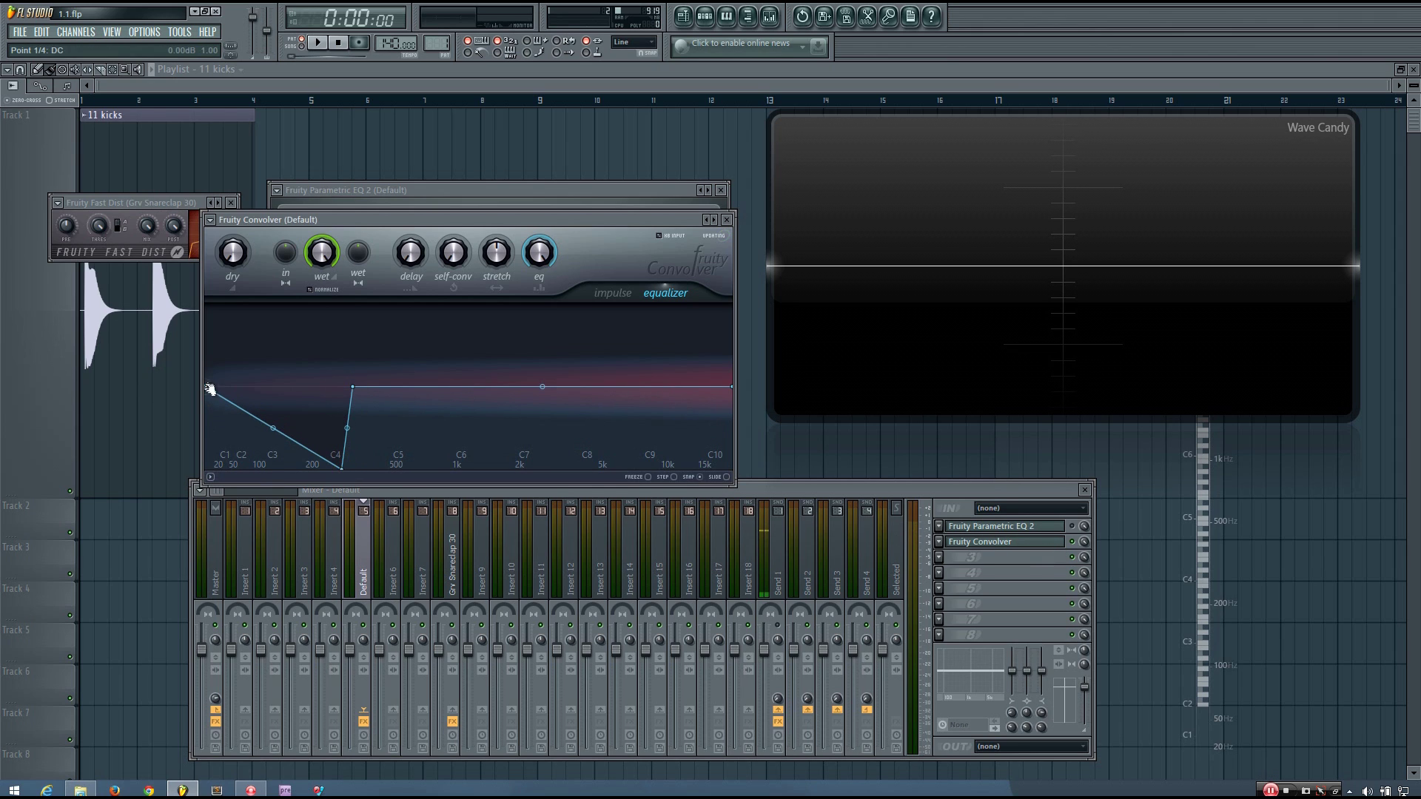
drag(210, 387, 290, 384)
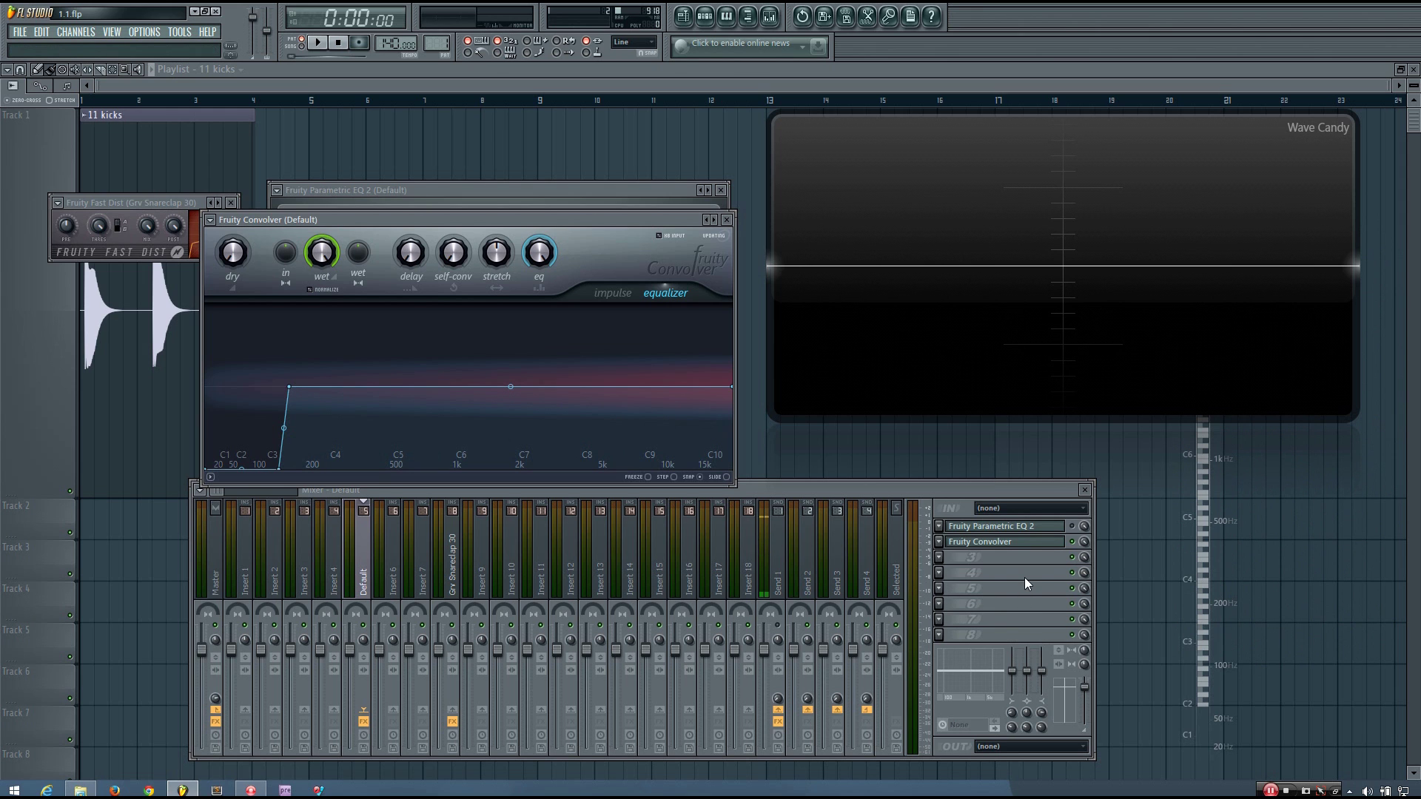
click(1077, 544)
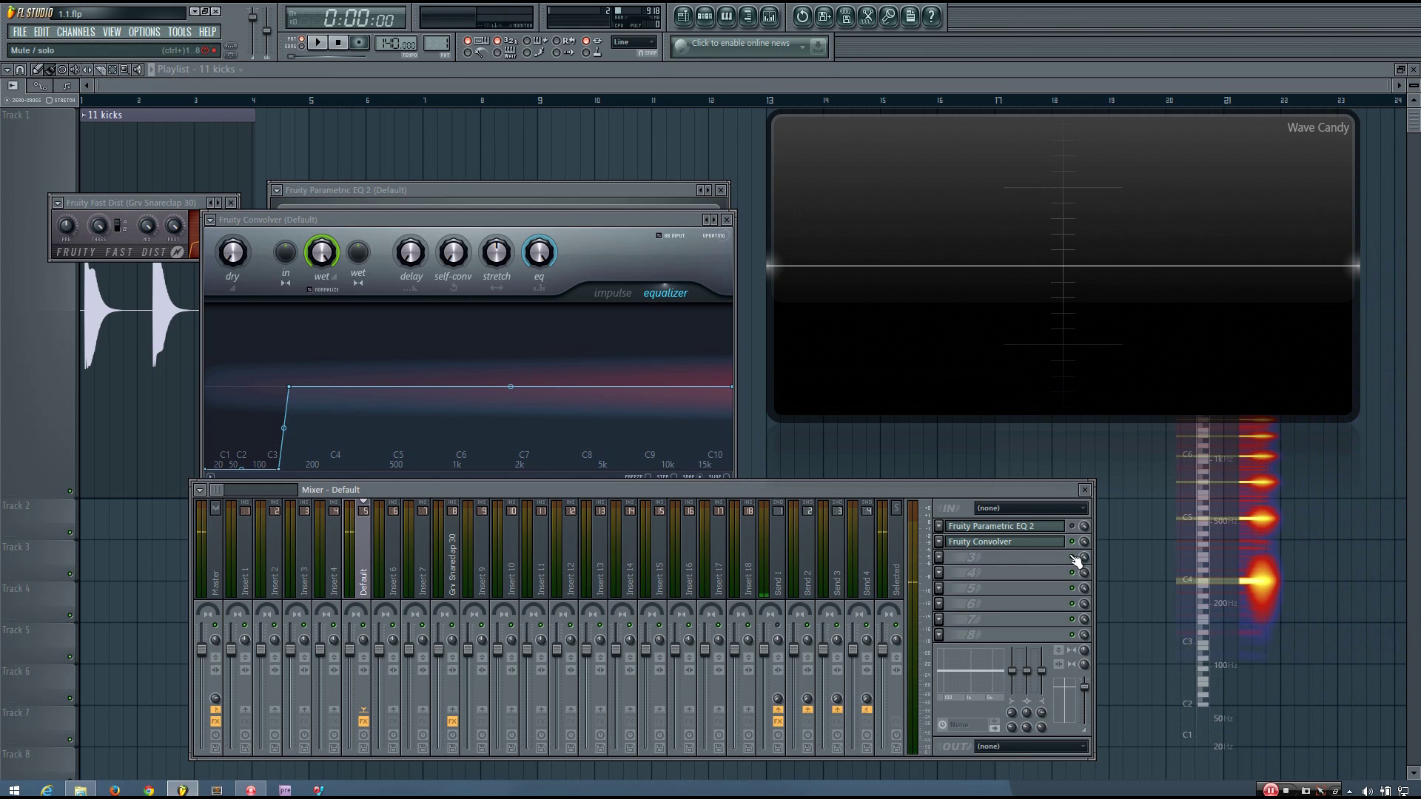
Select the Grv Snareclap 30 channel and its mixer track, then audition the snare
key(F6)
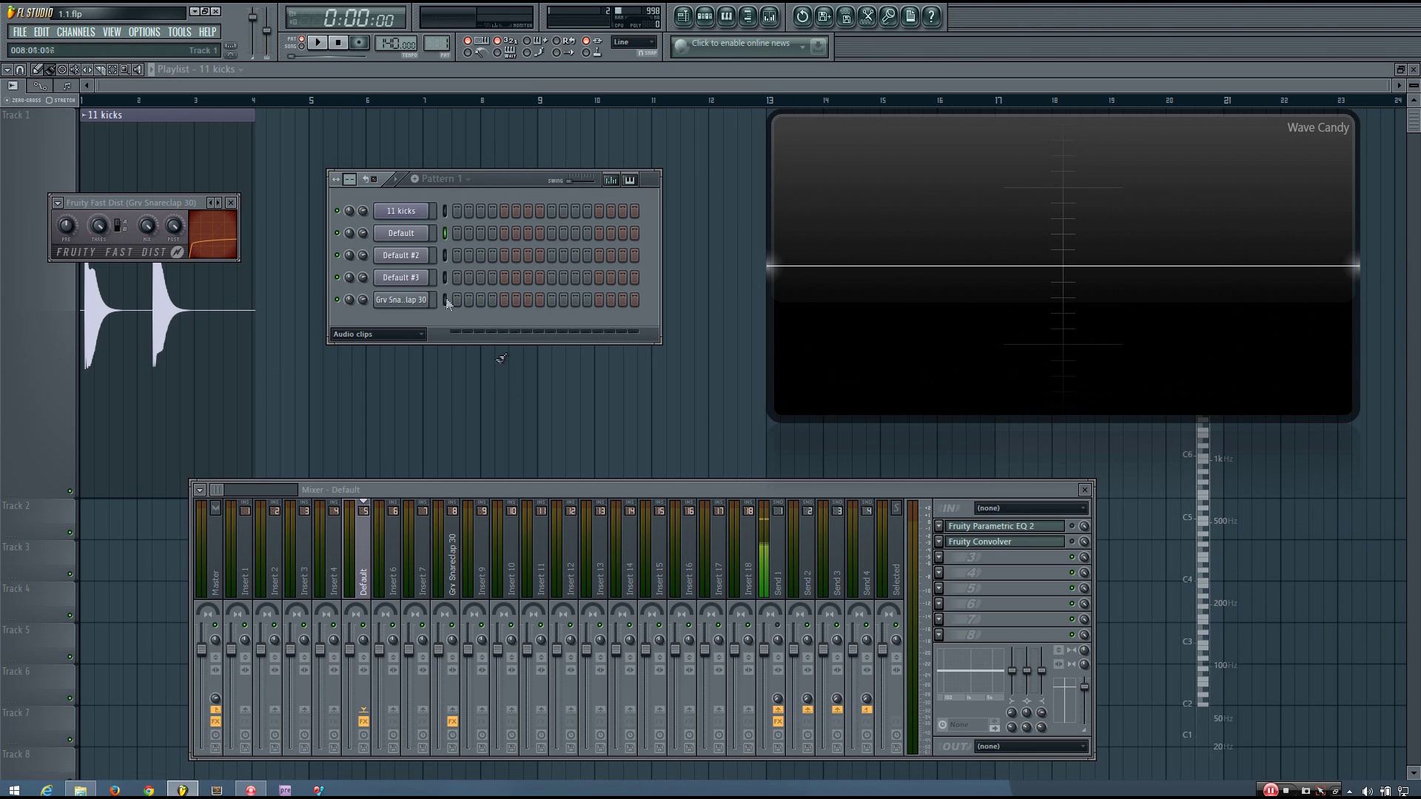
drag(490, 184, 508, 236)
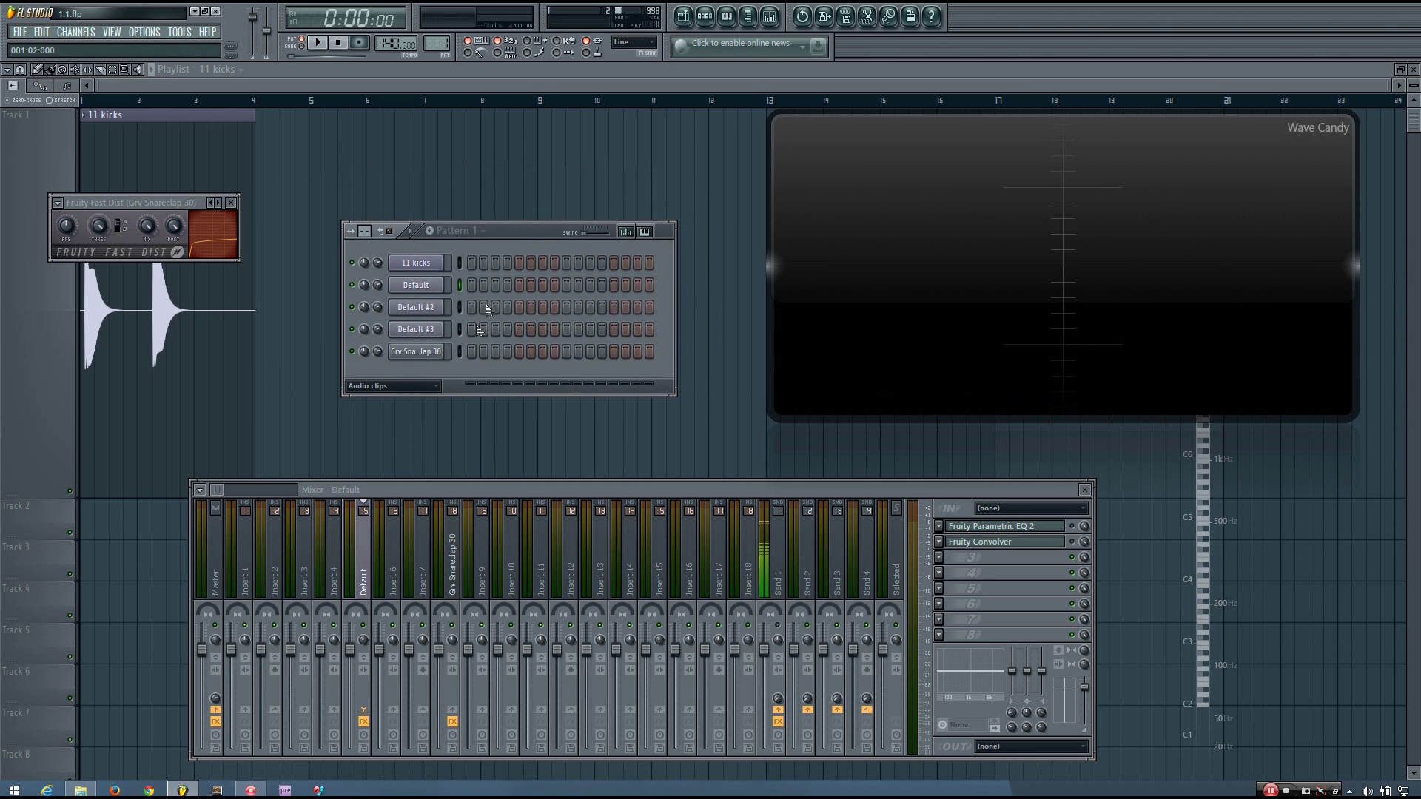
click(459, 352)
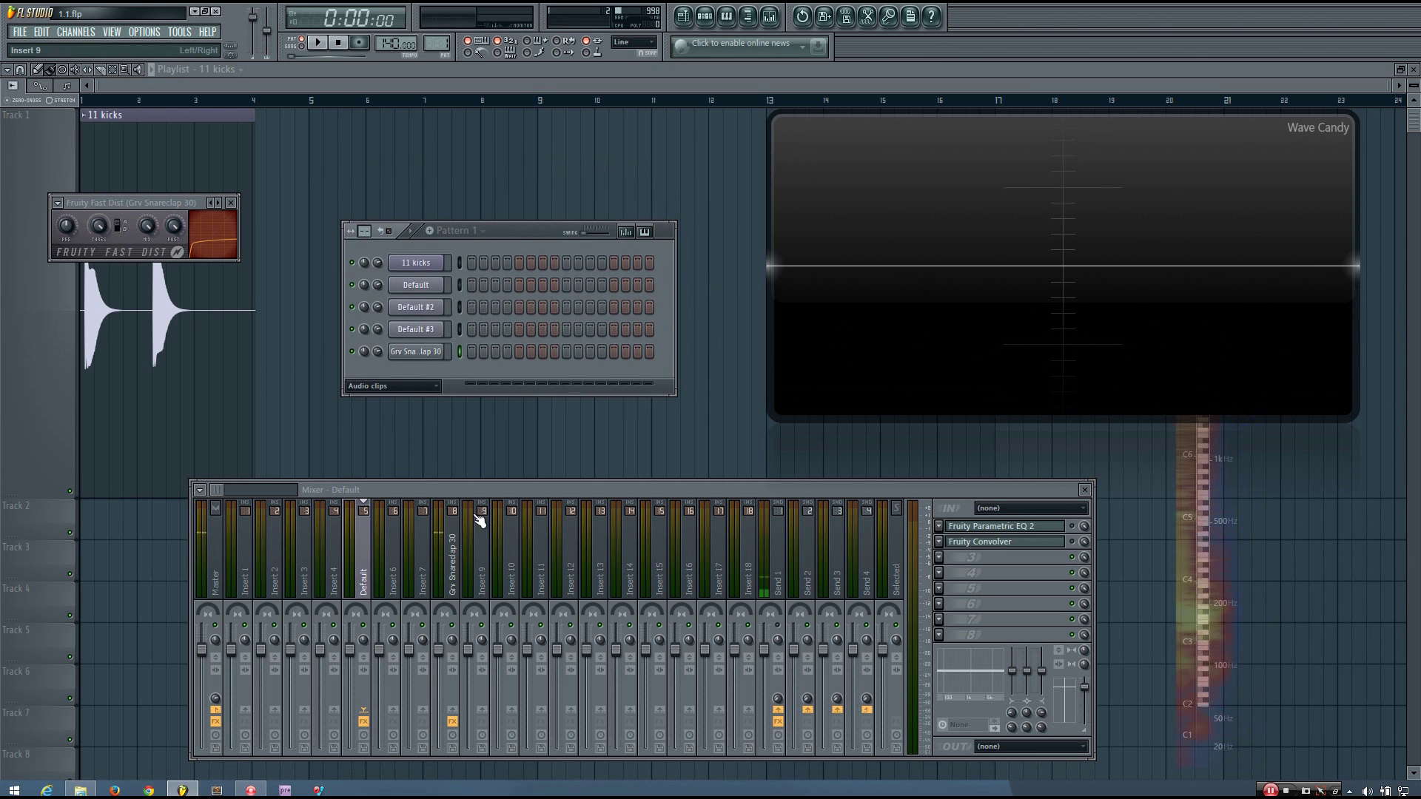
click(447, 545)
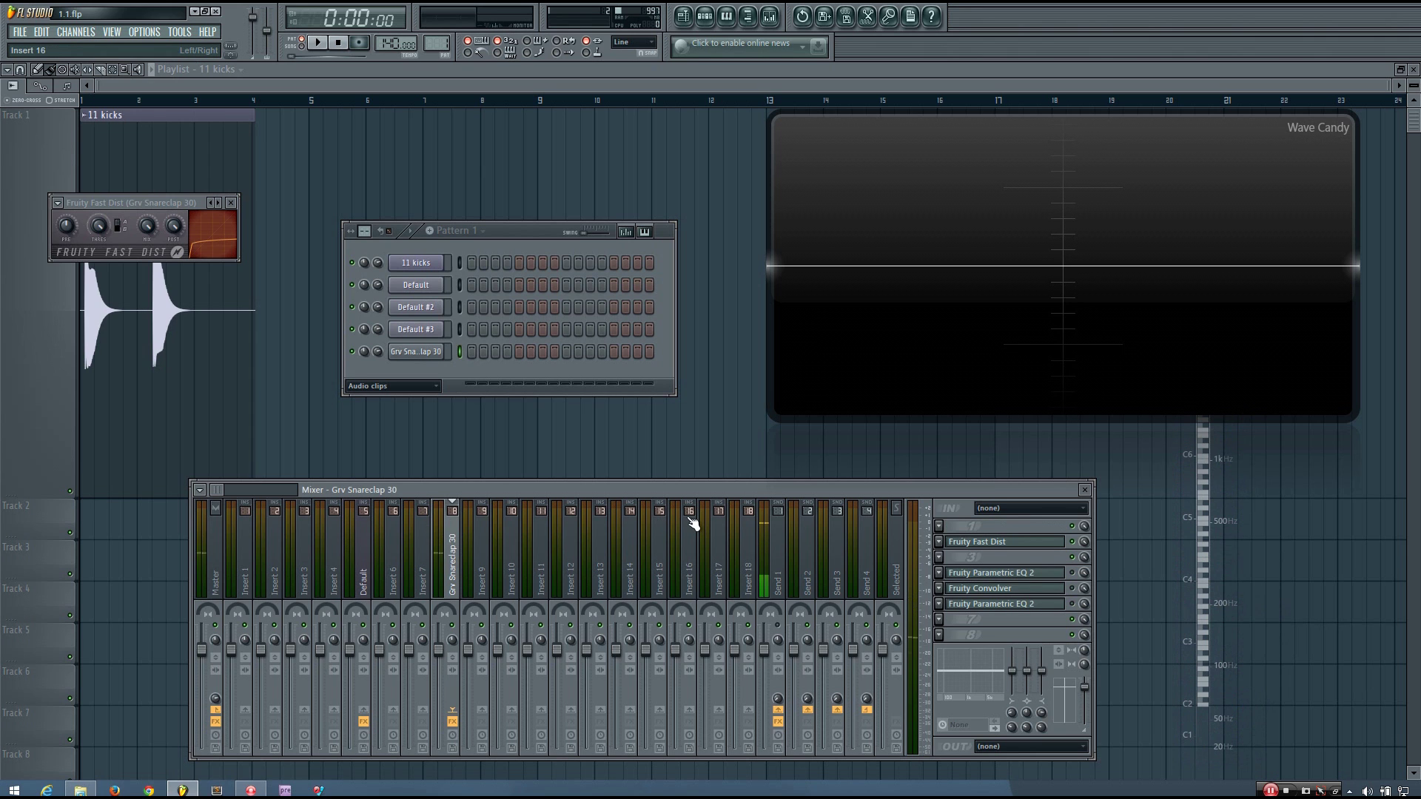
key(z)
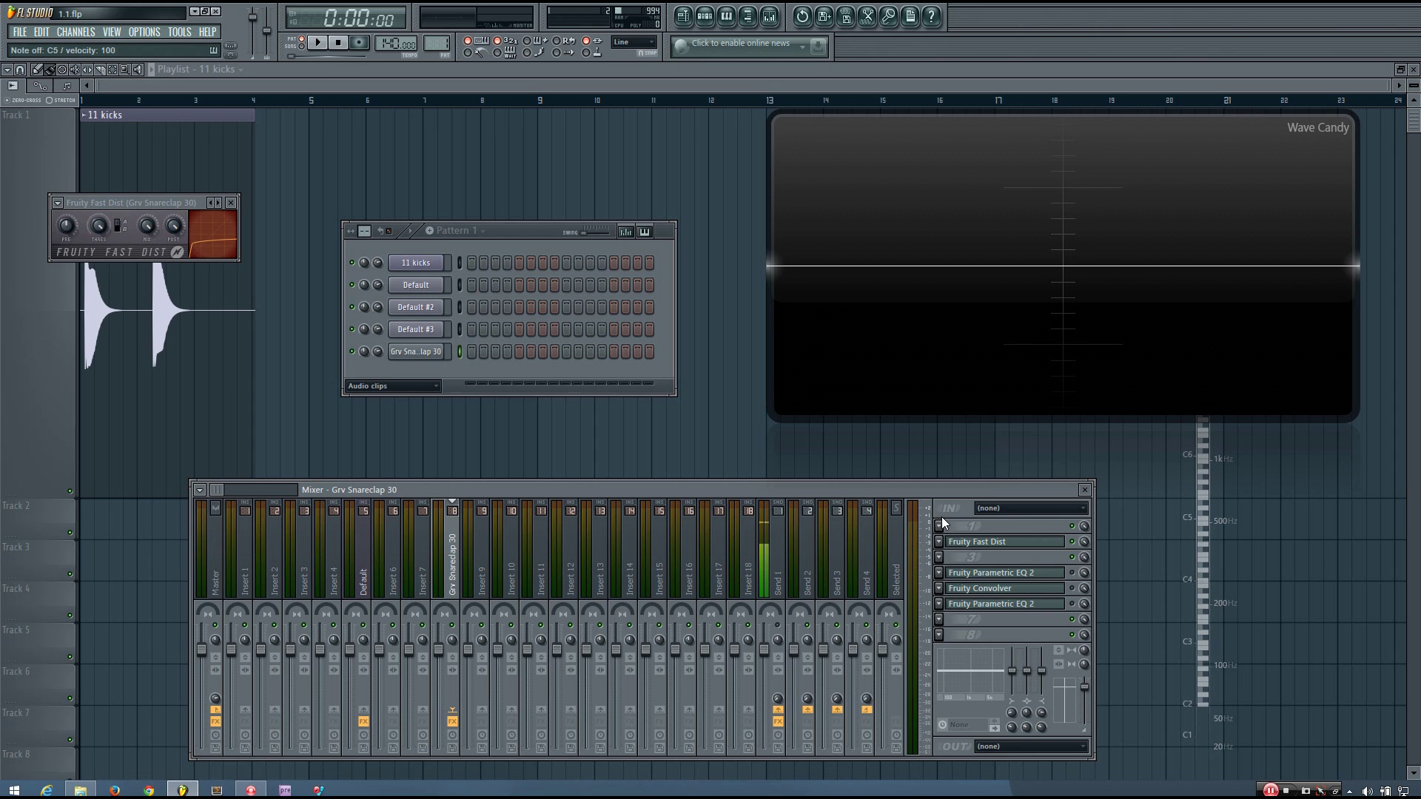
key(z)
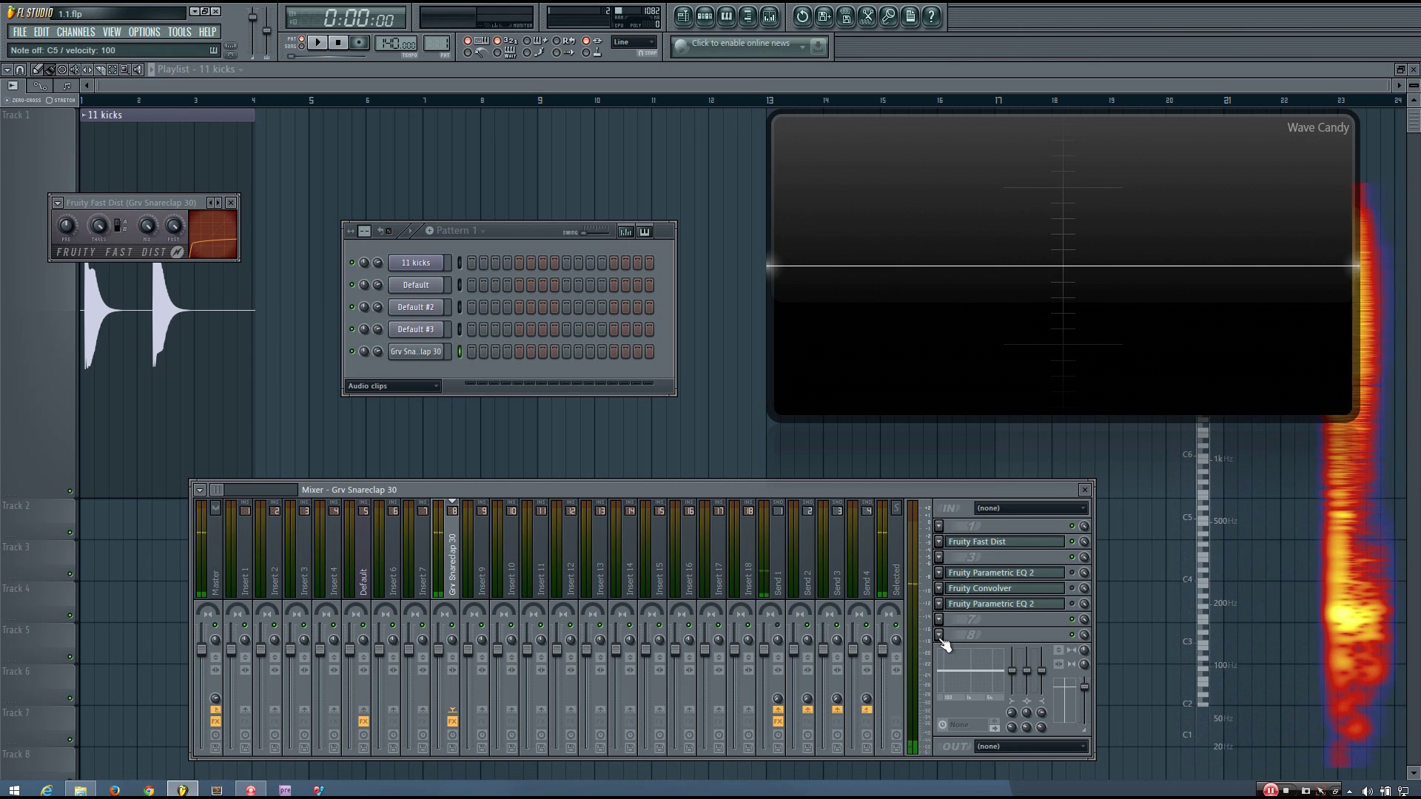
Open the snare track's first Fruity Parametric EQ 2 and audition the snare to examine the effect of its band 4 cut
click(1003, 573)
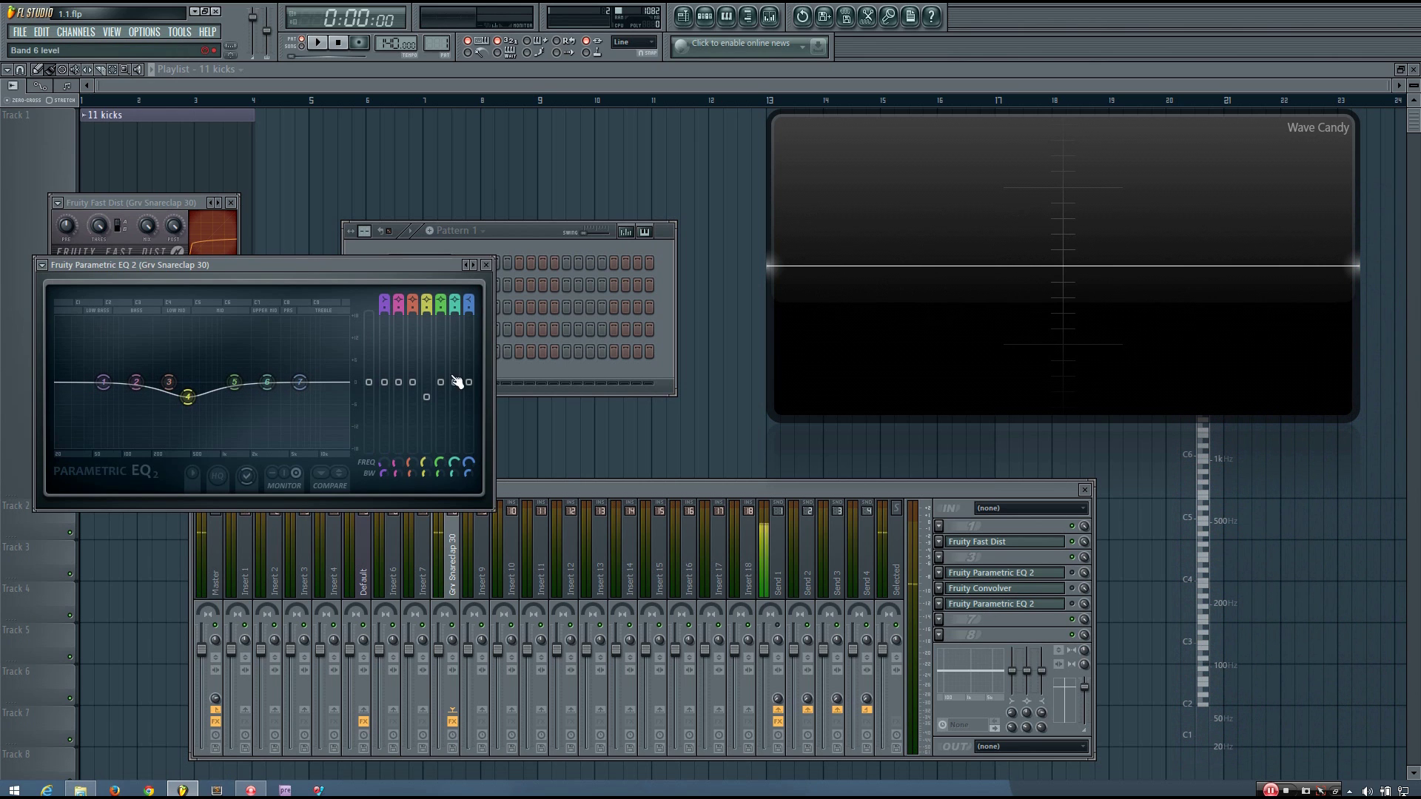
drag(434, 263, 511, 218)
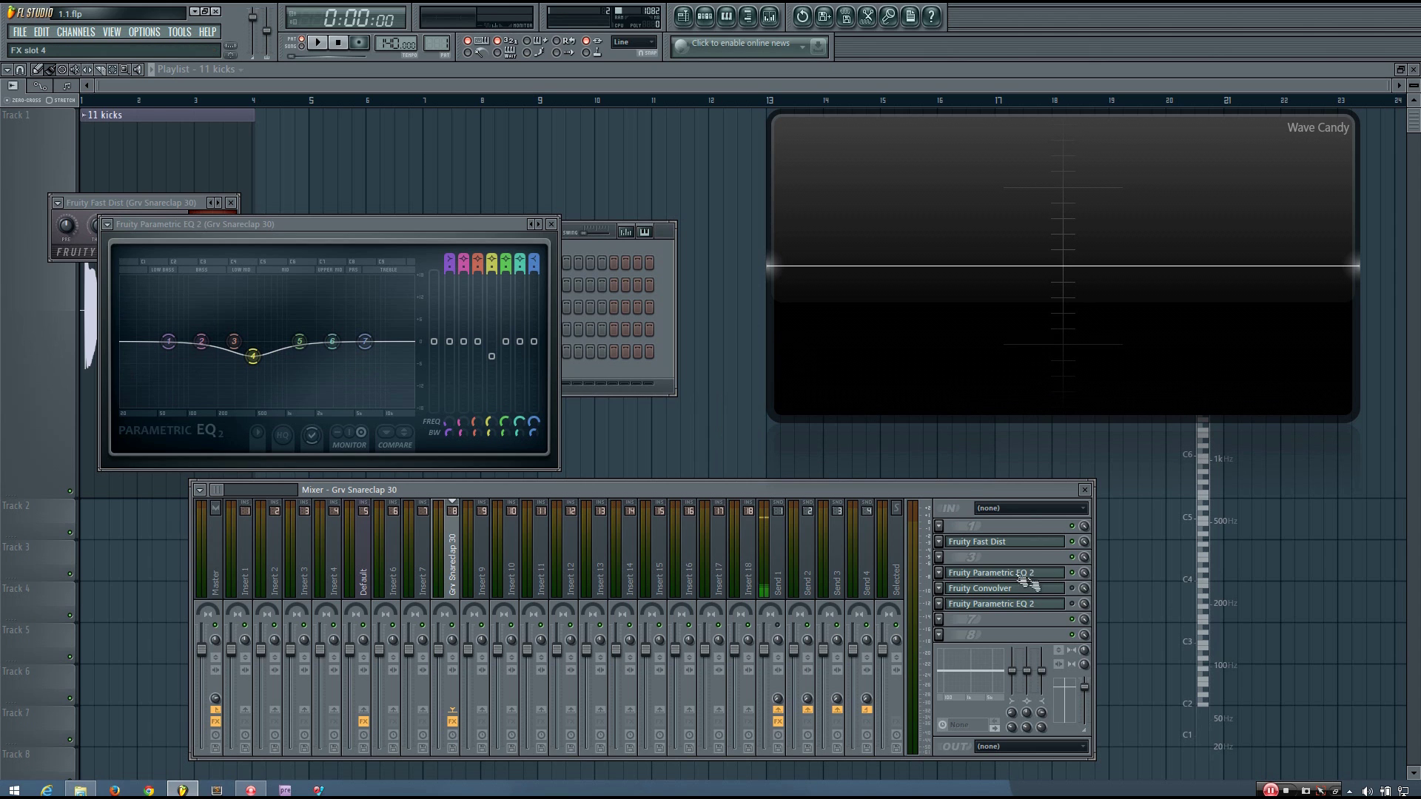
key(z)
key(z)
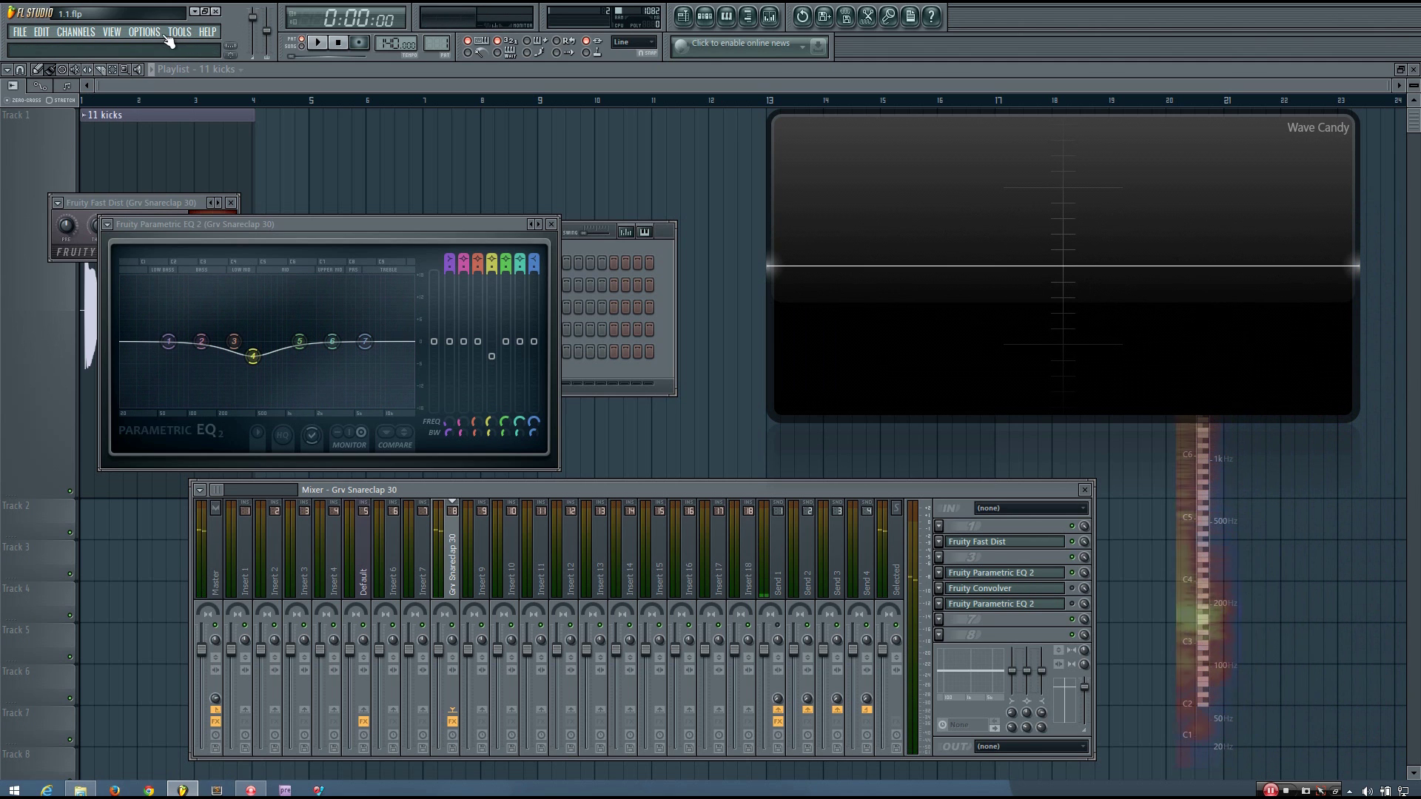
key(z)
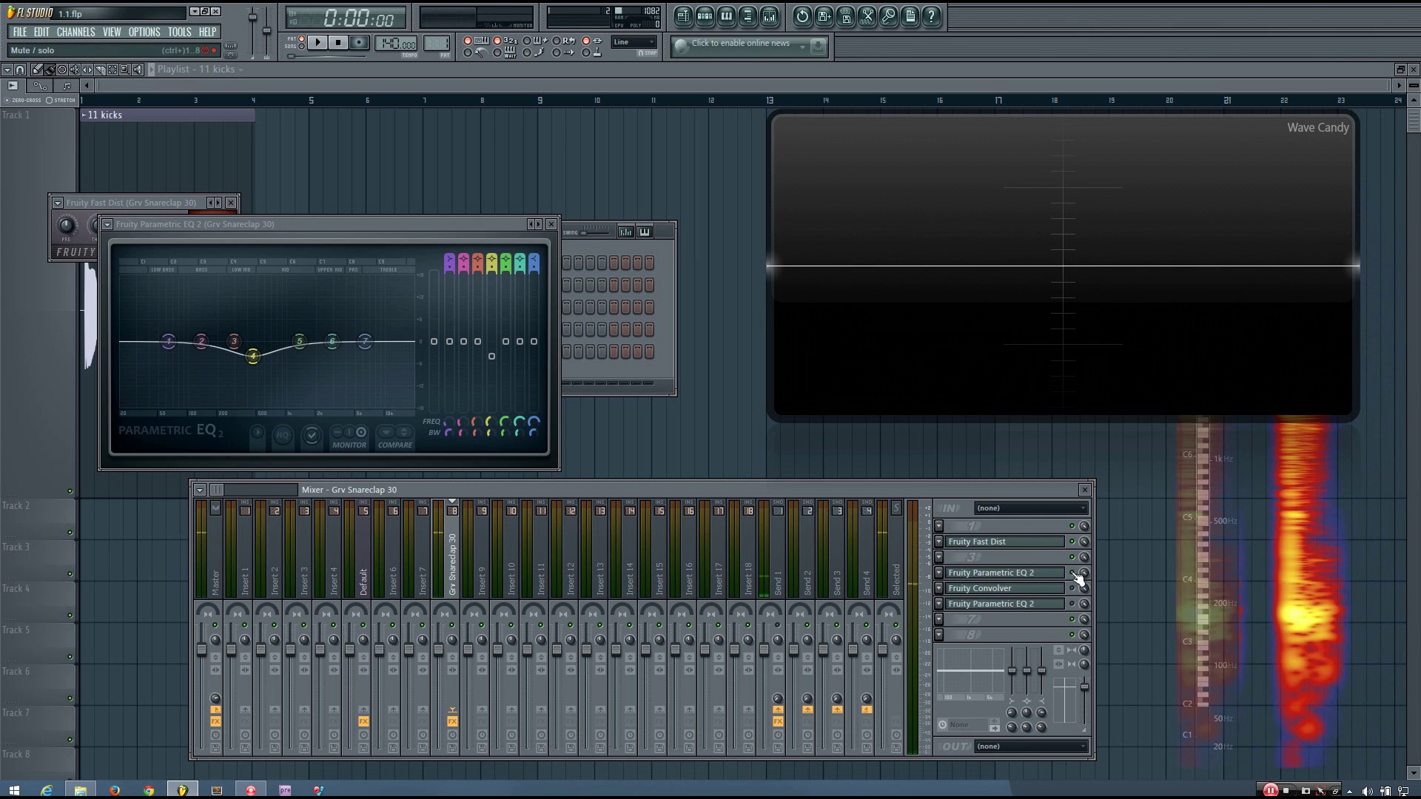
key(z)
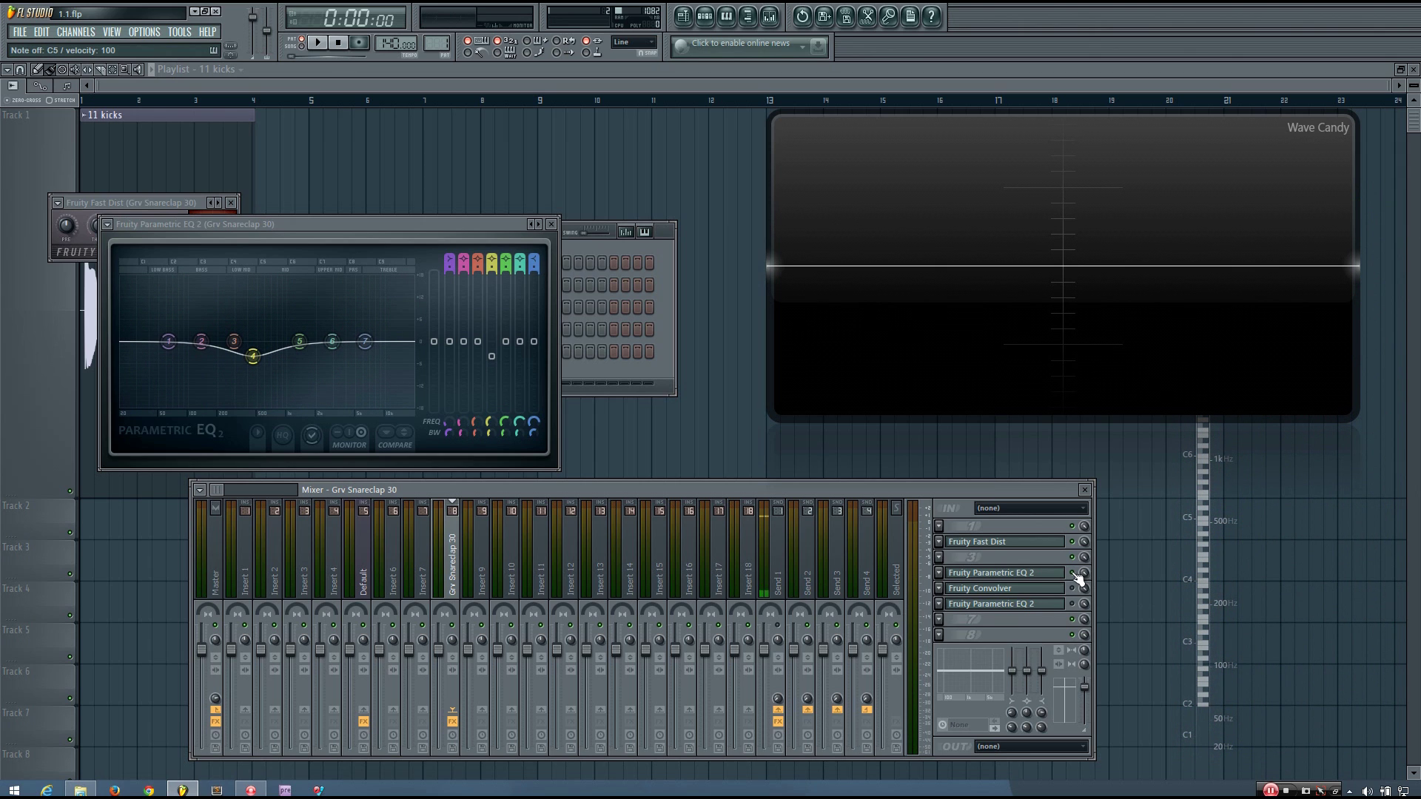
Open the snare track's Fruity Convolver and toggle it and the first Parametric EQ 2 to compare the two equalizers
click(1036, 590)
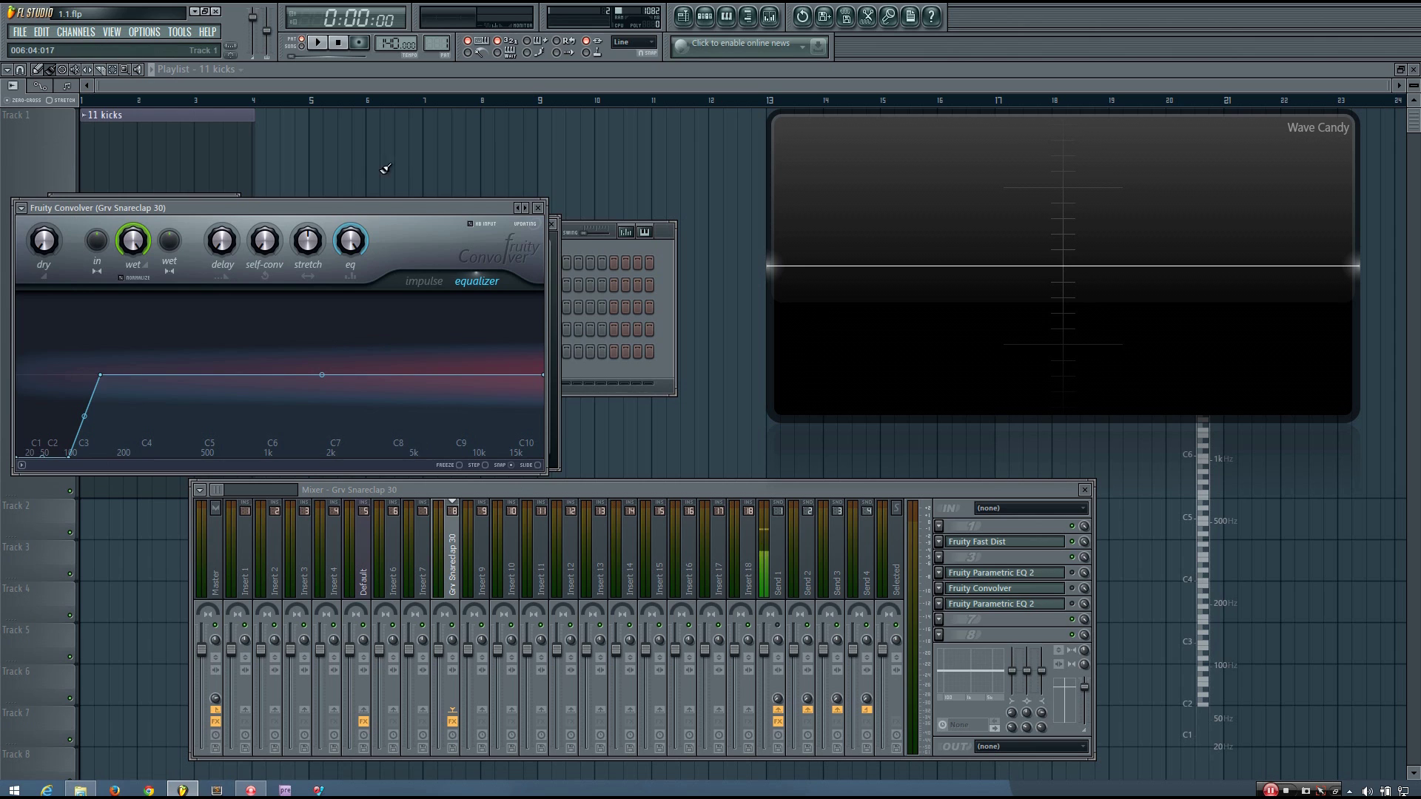
drag(406, 210, 537, 198)
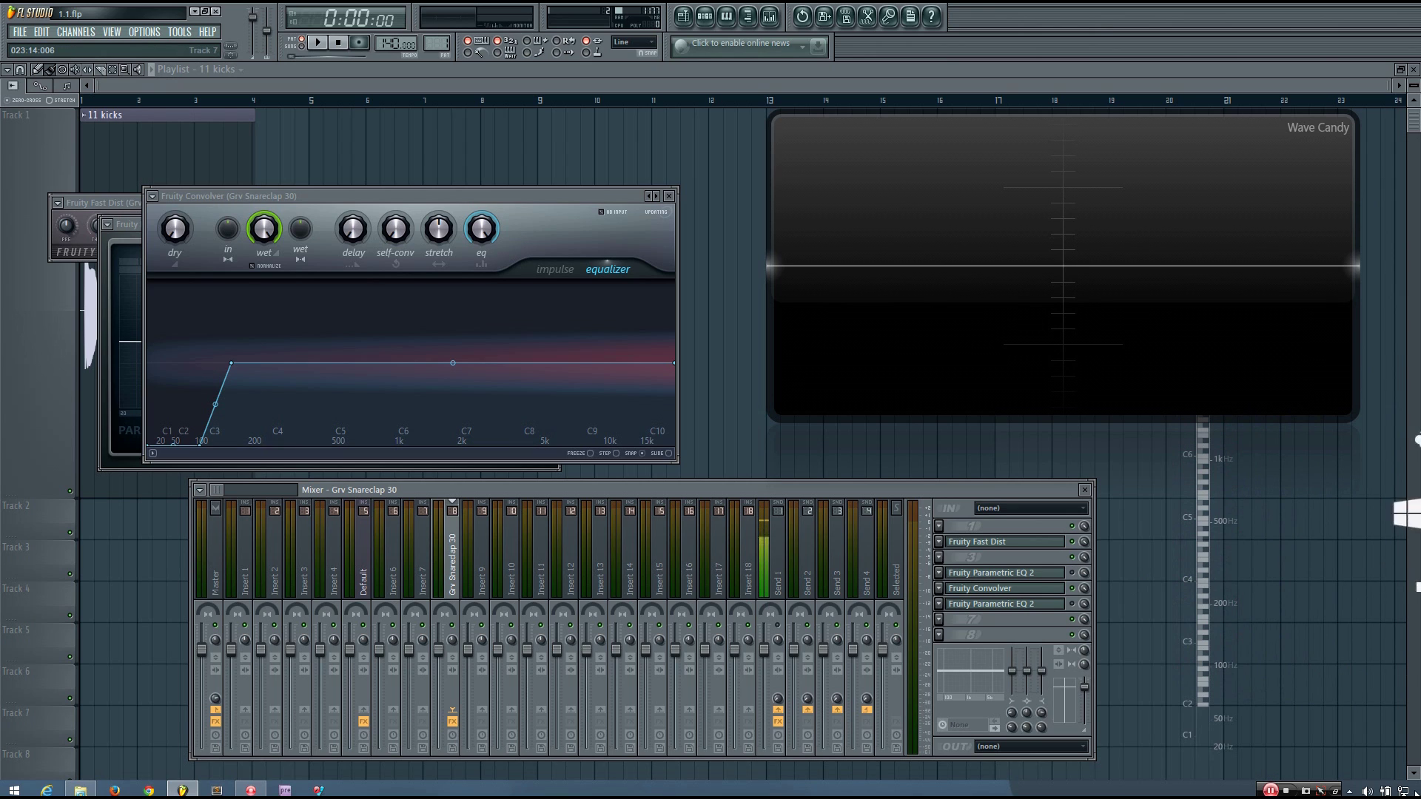
click(1072, 588)
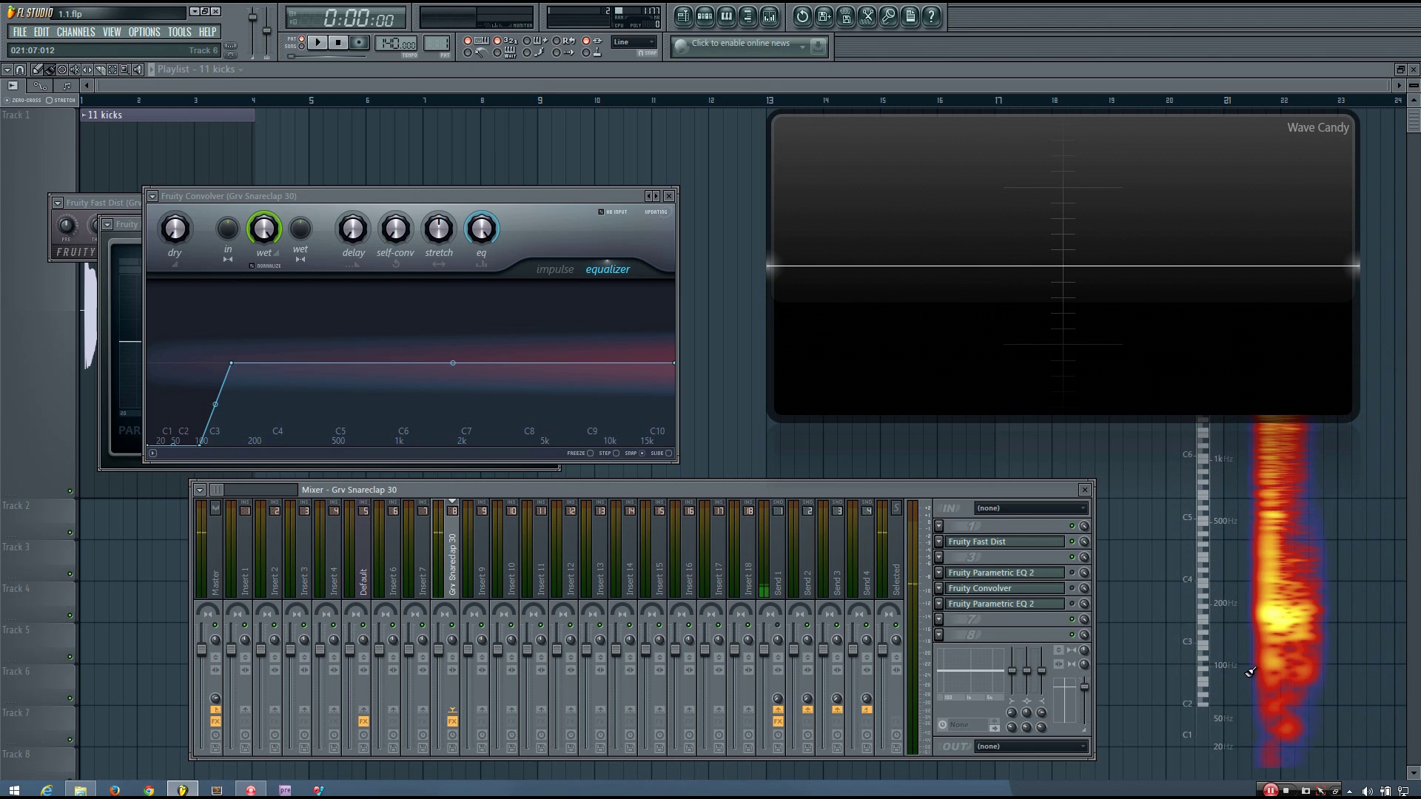
click(1073, 574)
click(1044, 575)
click(1044, 575)
click(1044, 575)
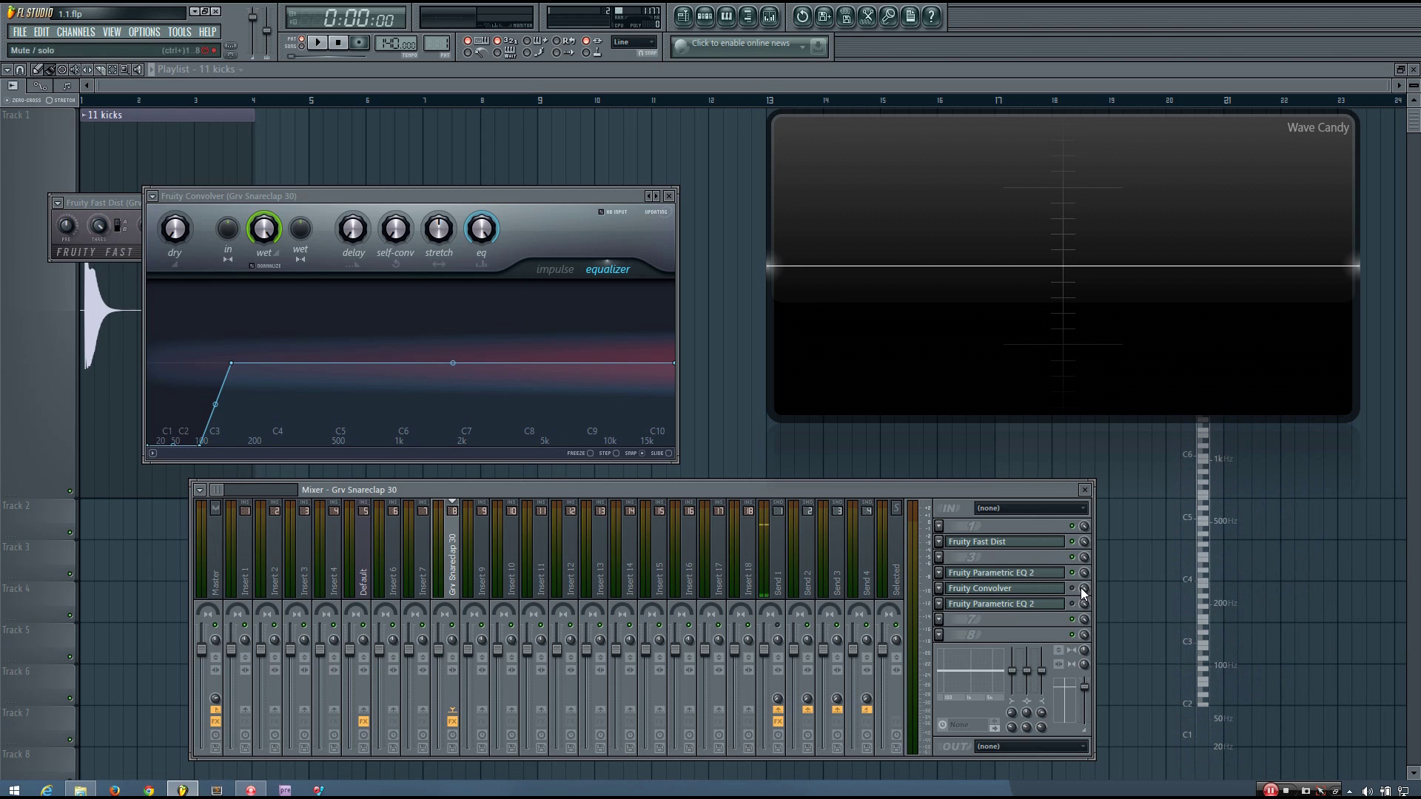
Audition the snare while switching between the first Parametric EQ 2 and the Fruity Convolver to compare their low cuts
key(q)
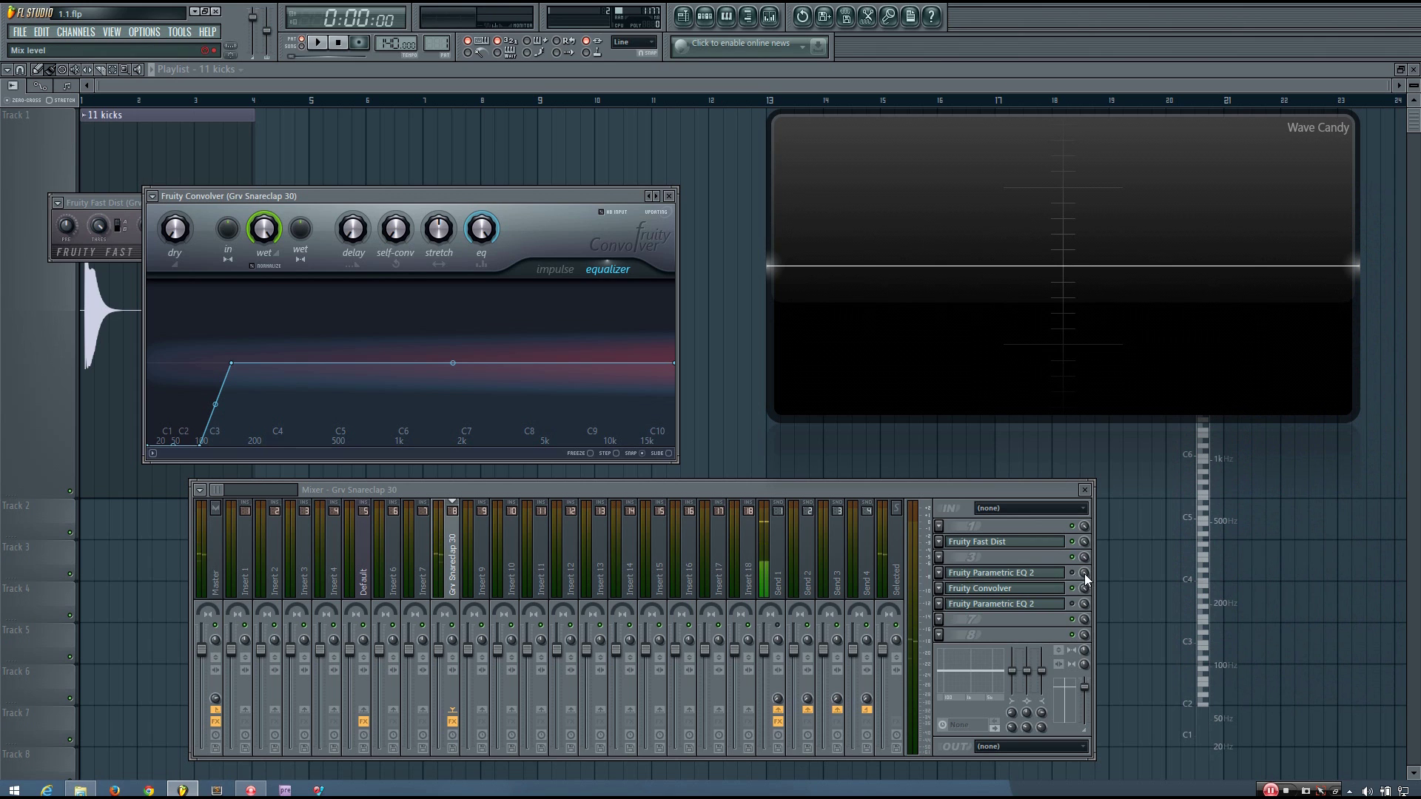
key(q)
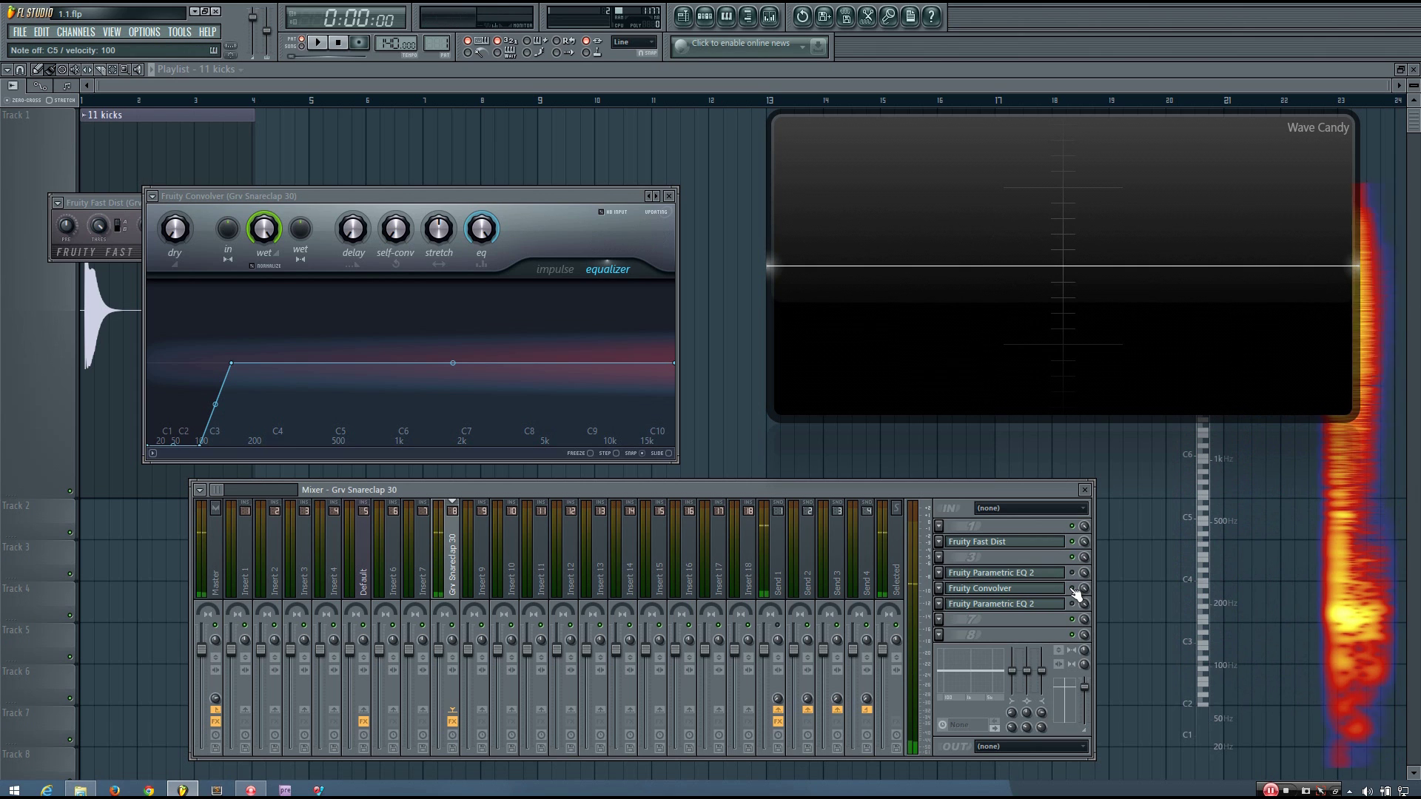
click(1072, 589)
key(q)
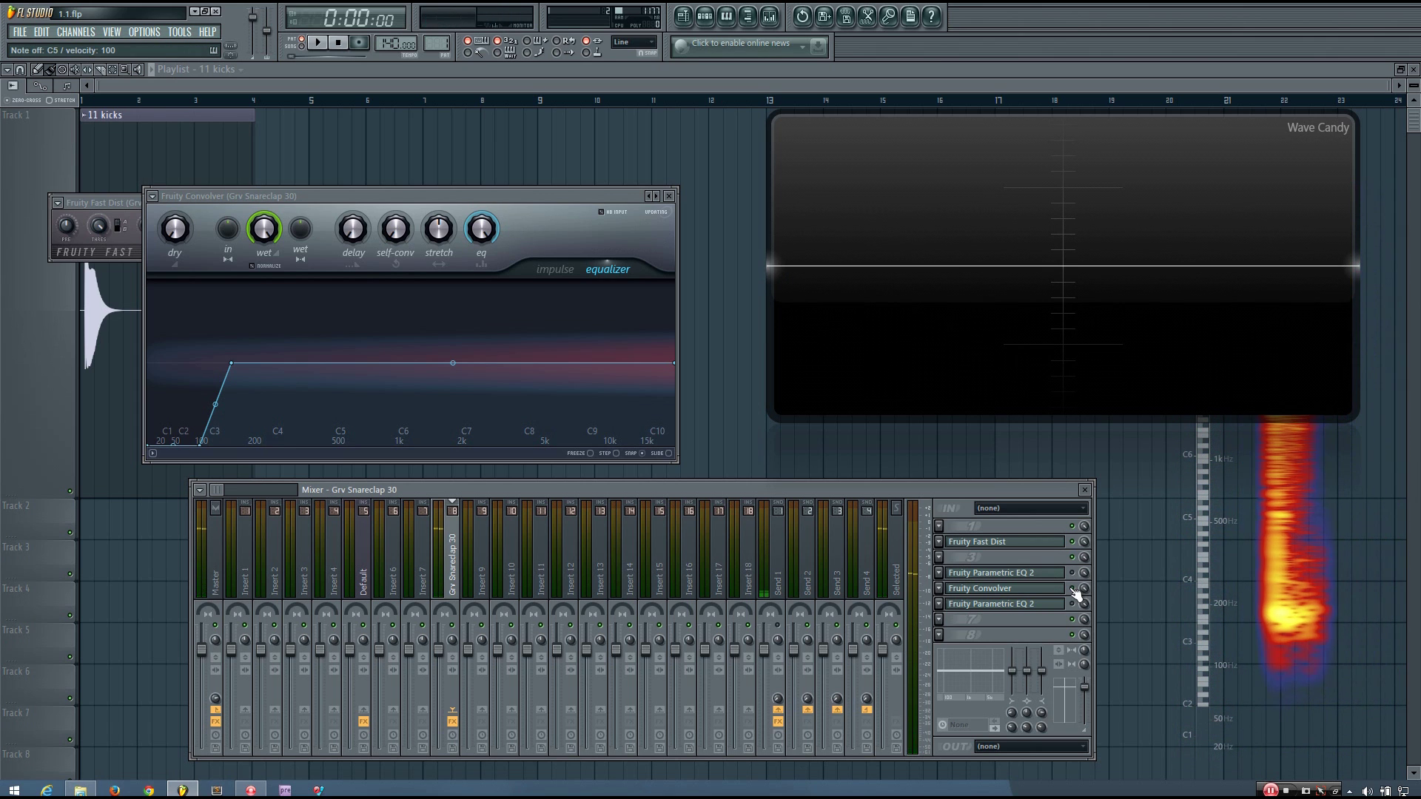
Open the snare track's second Fruity Parametric EQ 2 beside the Convolver and audition the snare to examine the effect of its low cut
click(1010, 604)
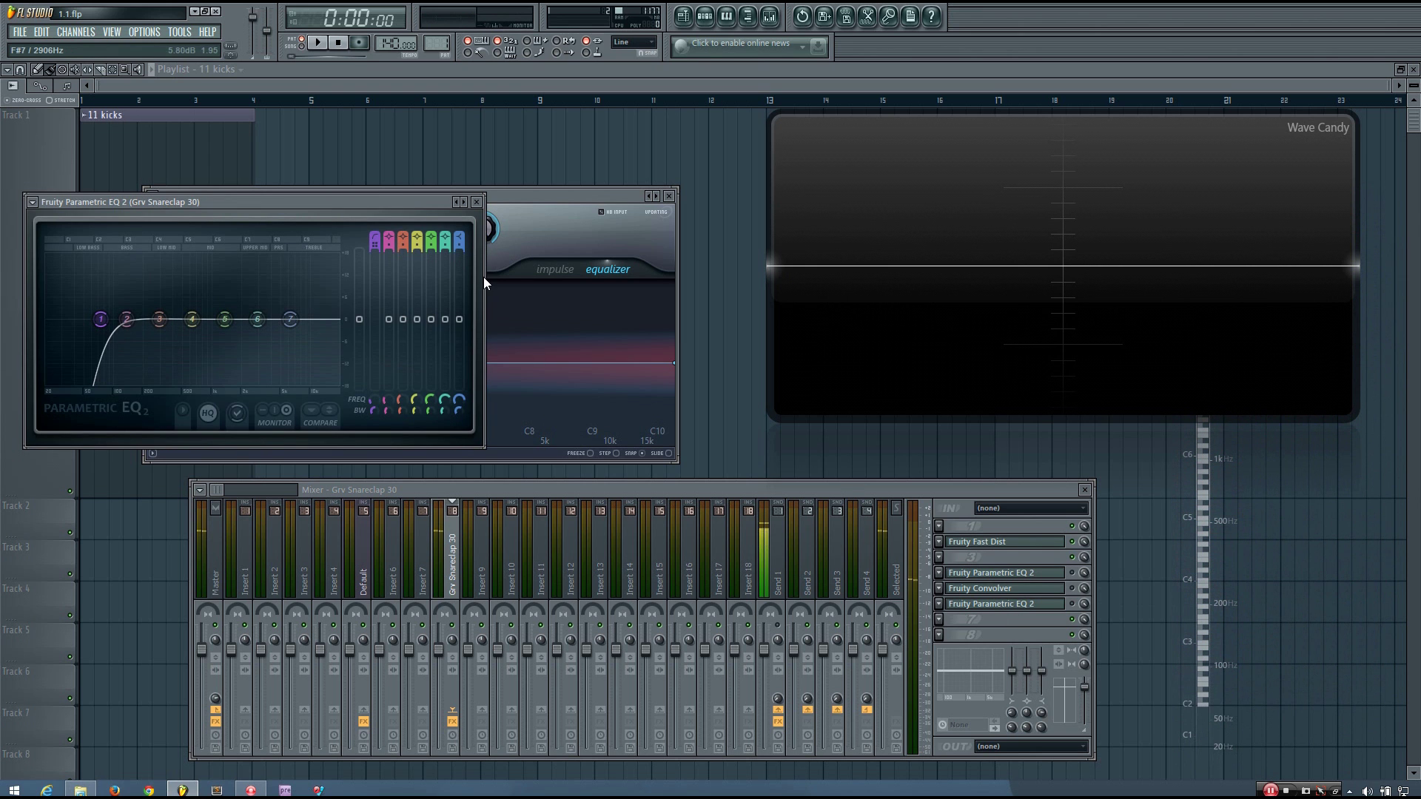
drag(323, 200, 650, 203)
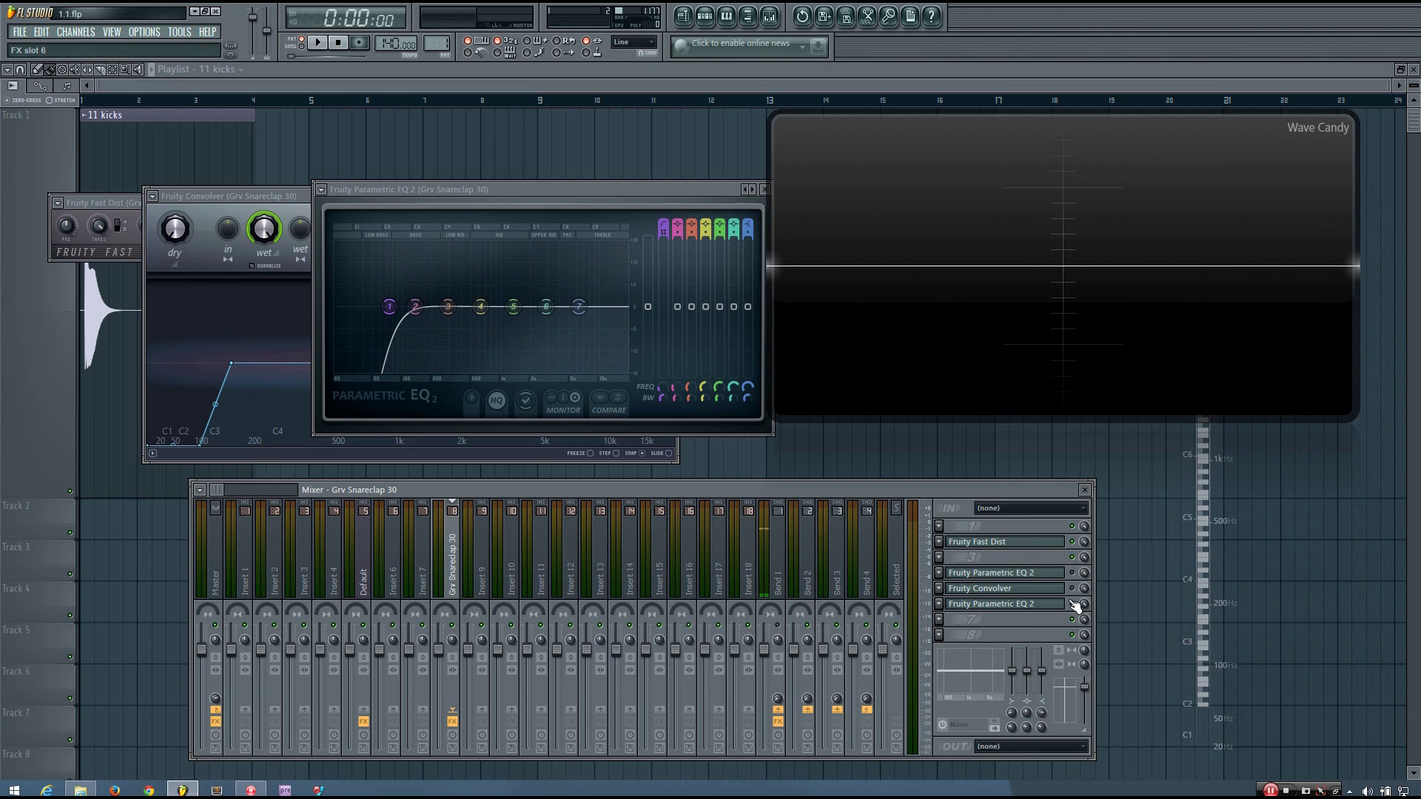
key(z)
key(z)
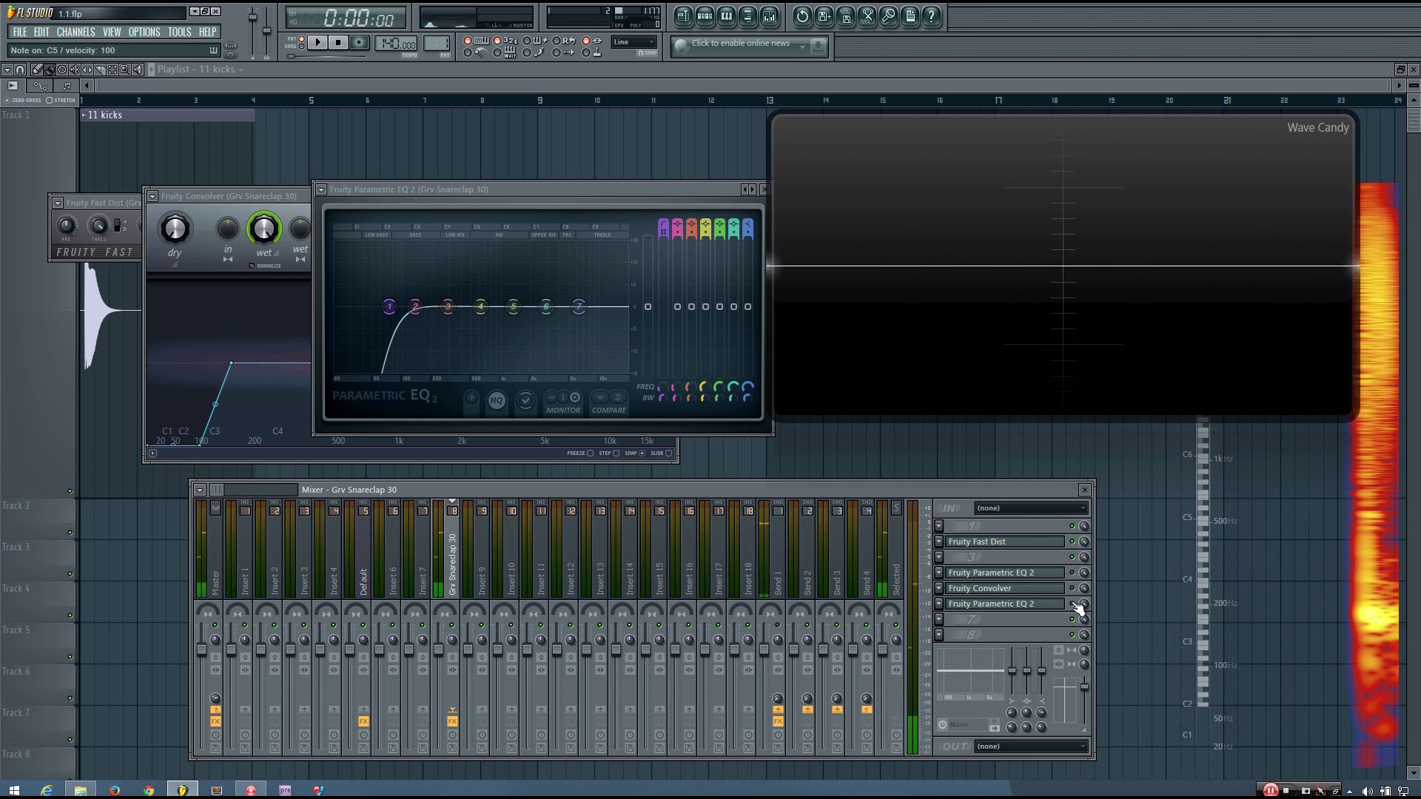
key(z)
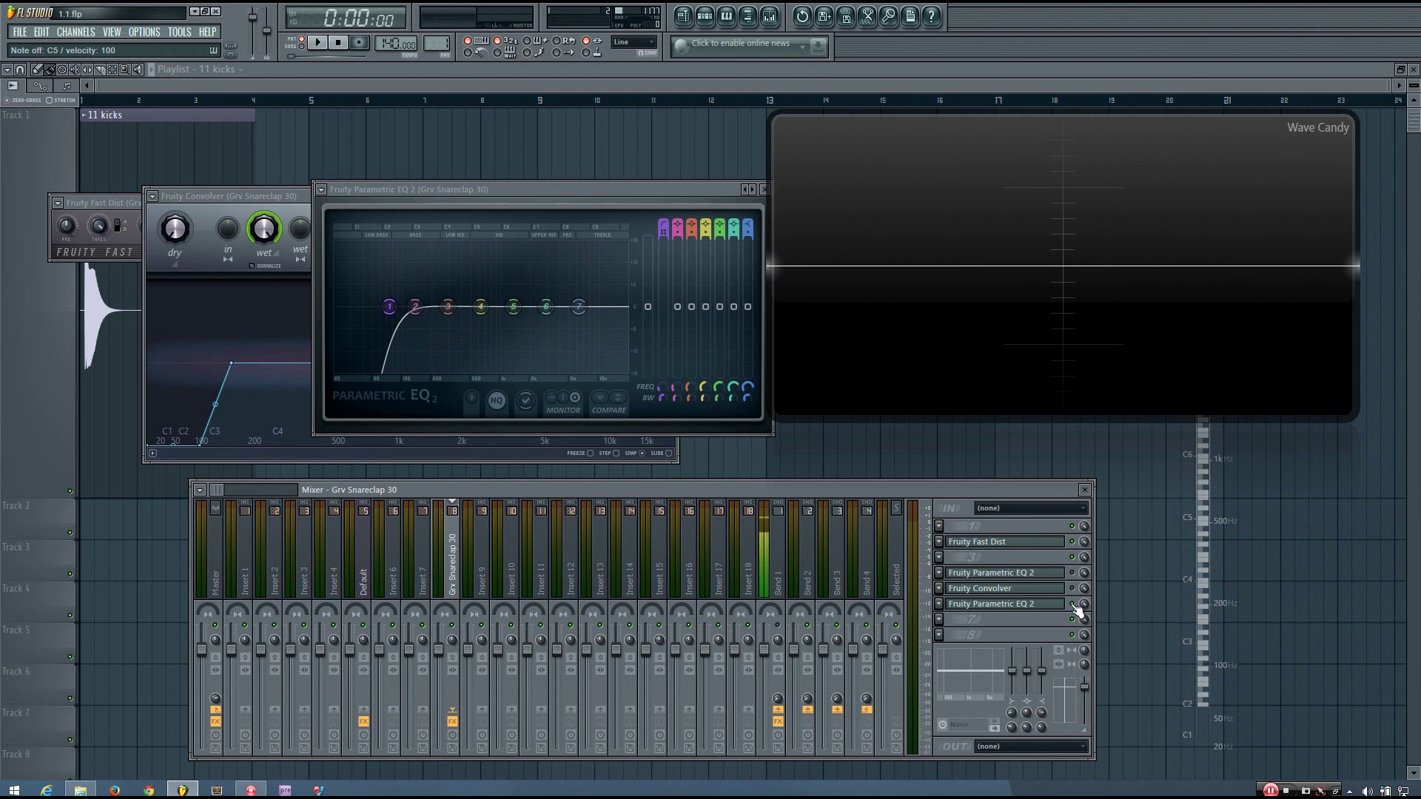
Close the snare track's second Fruity Parametric EQ 2 and Fruity Convolver windows
drag(676, 189, 670, 142)
click(666, 157)
drag(524, 191, 575, 204)
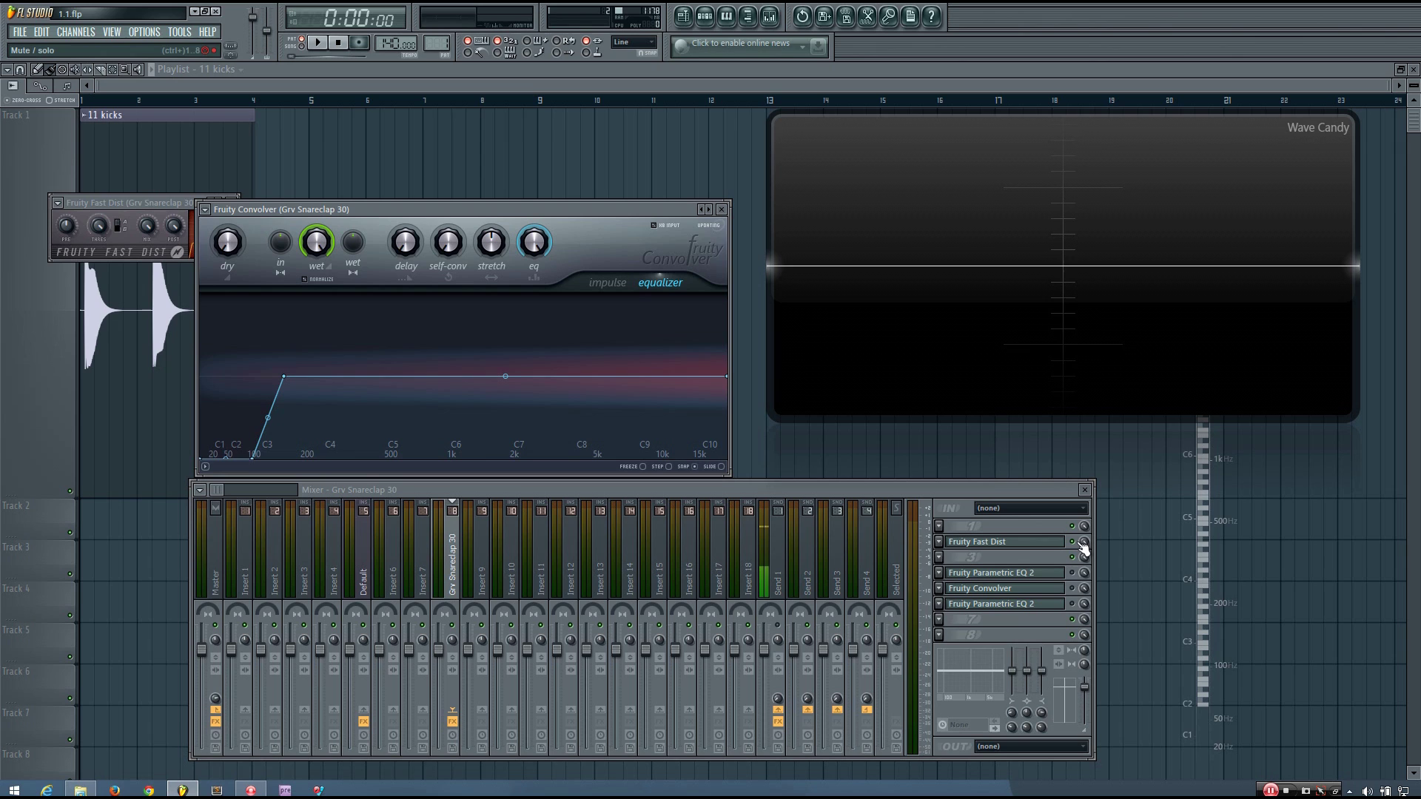
click(722, 209)
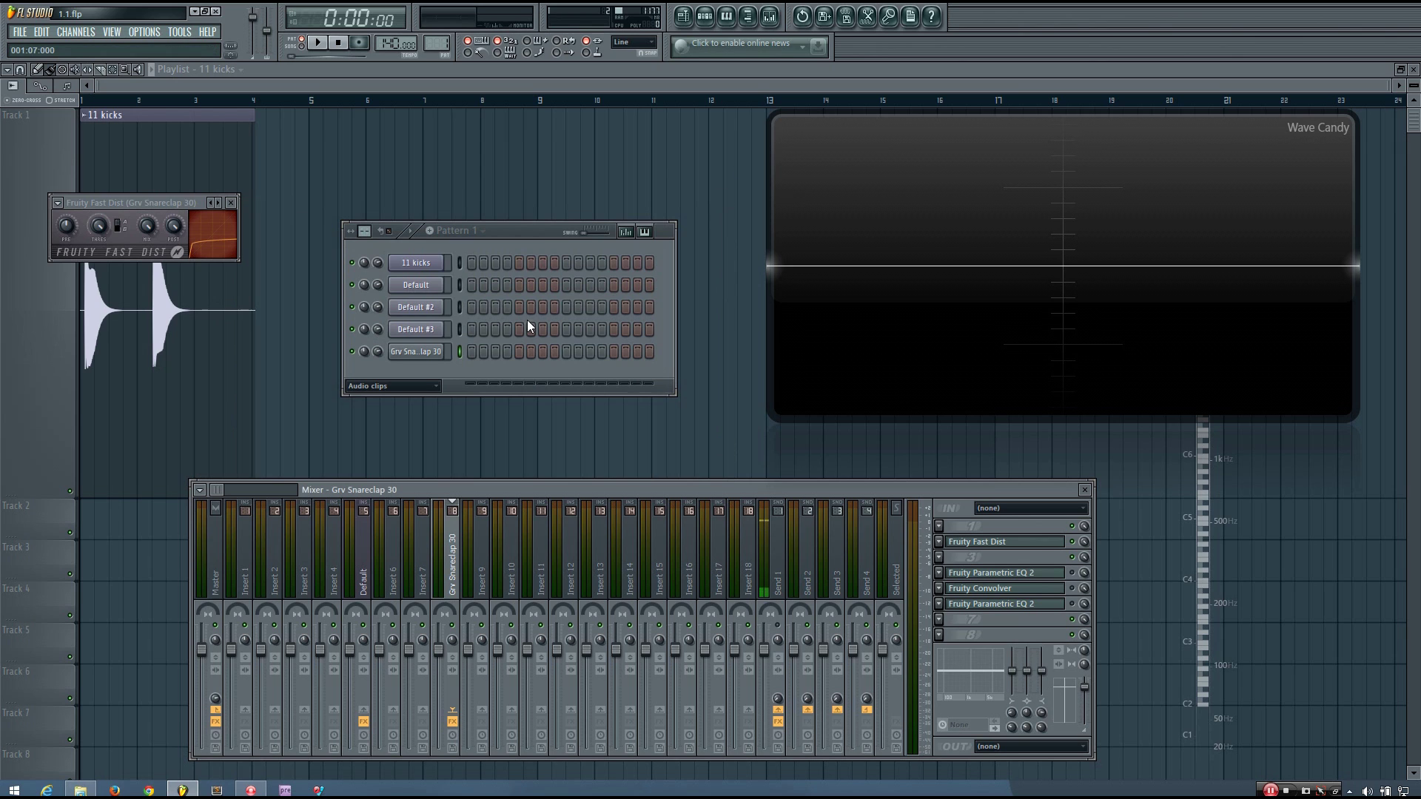
Open the Default #2 channel's Sytrus synth and arrange its window, the channel list and the mixer clear of each other
click(442, 311)
click(494, 189)
click(504, 190)
drag(447, 239, 420, 139)
drag(529, 230, 707, 309)
drag(614, 492, 601, 496)
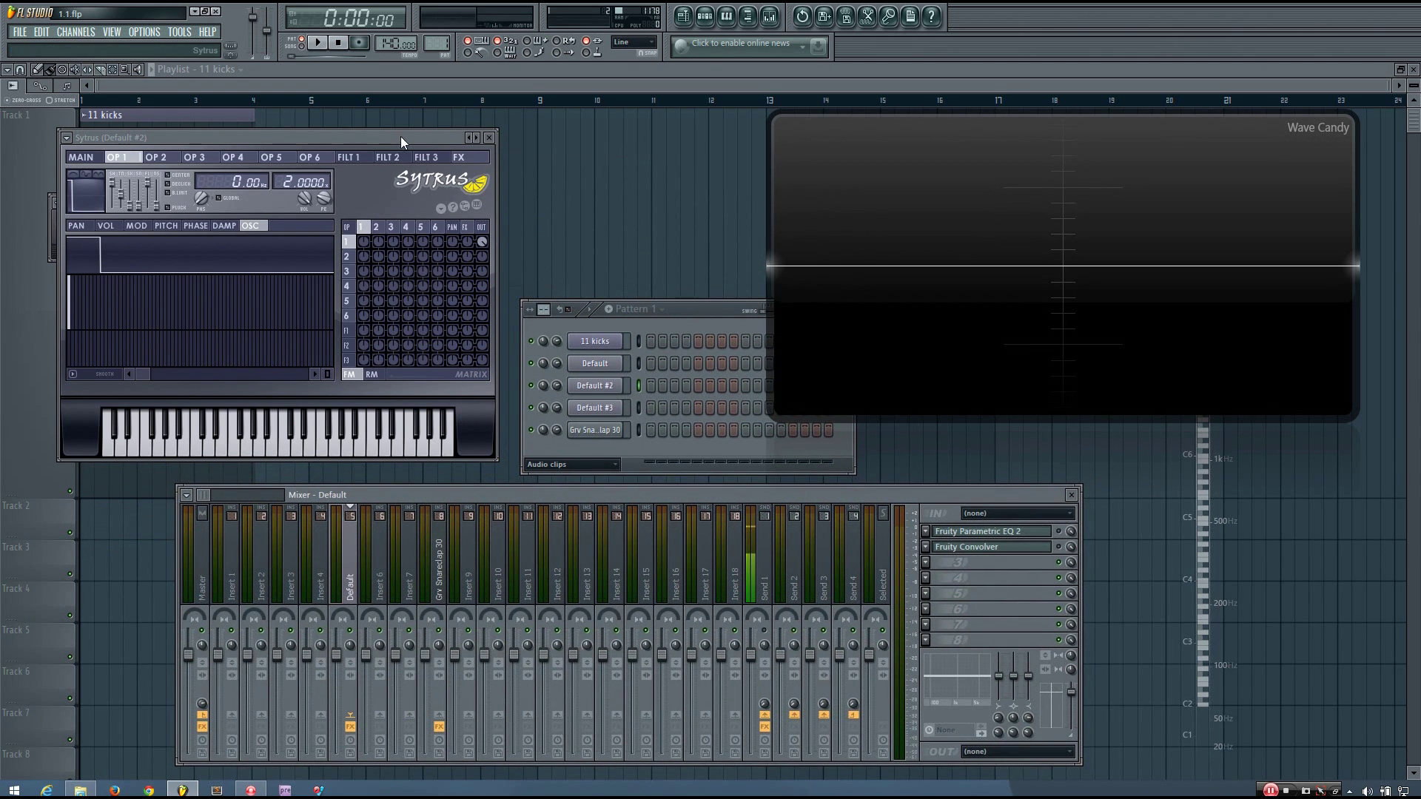
drag(399, 138, 550, 126)
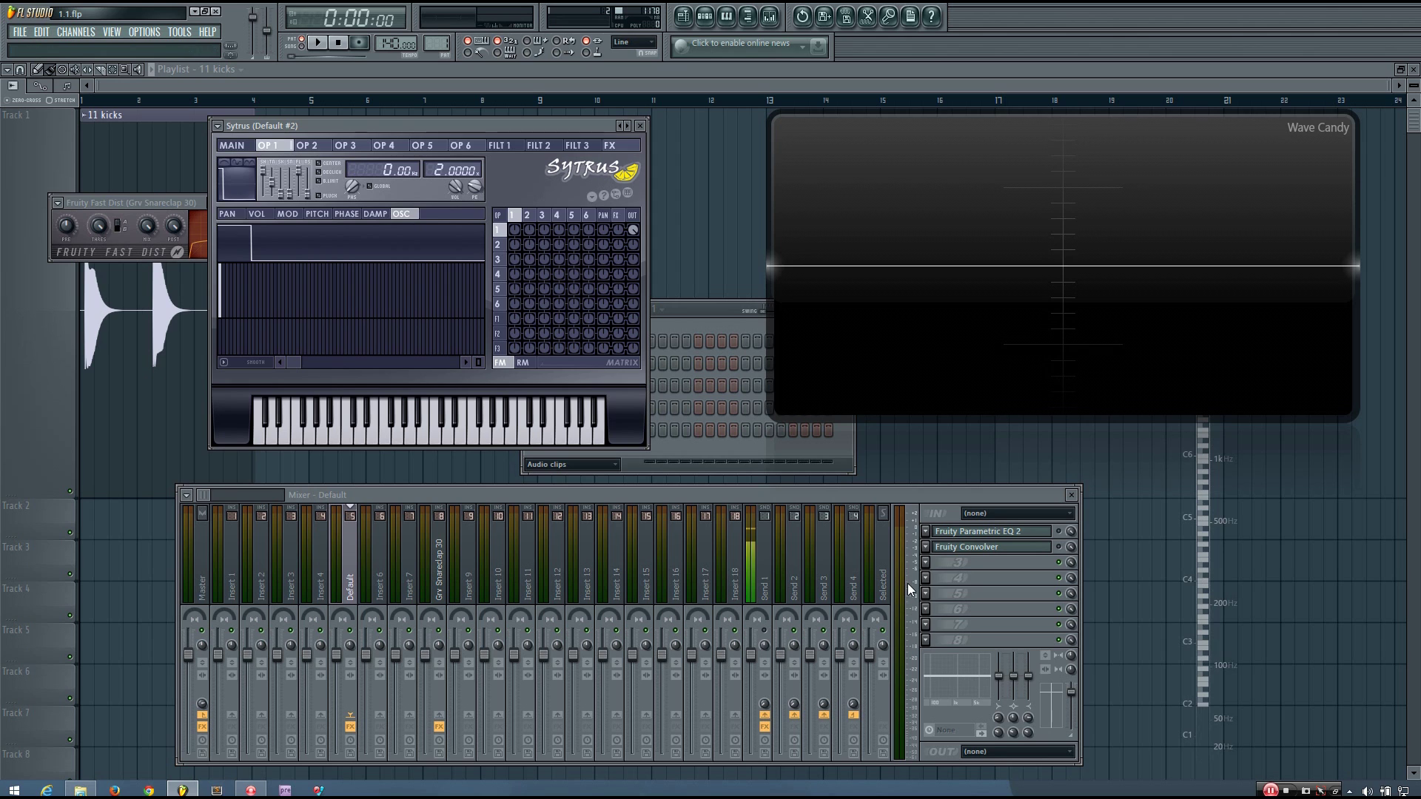
Audition the Default #2 synth and open the Default track's Fruity Parametric EQ 2 to examine its effect on the waveform
key(z)
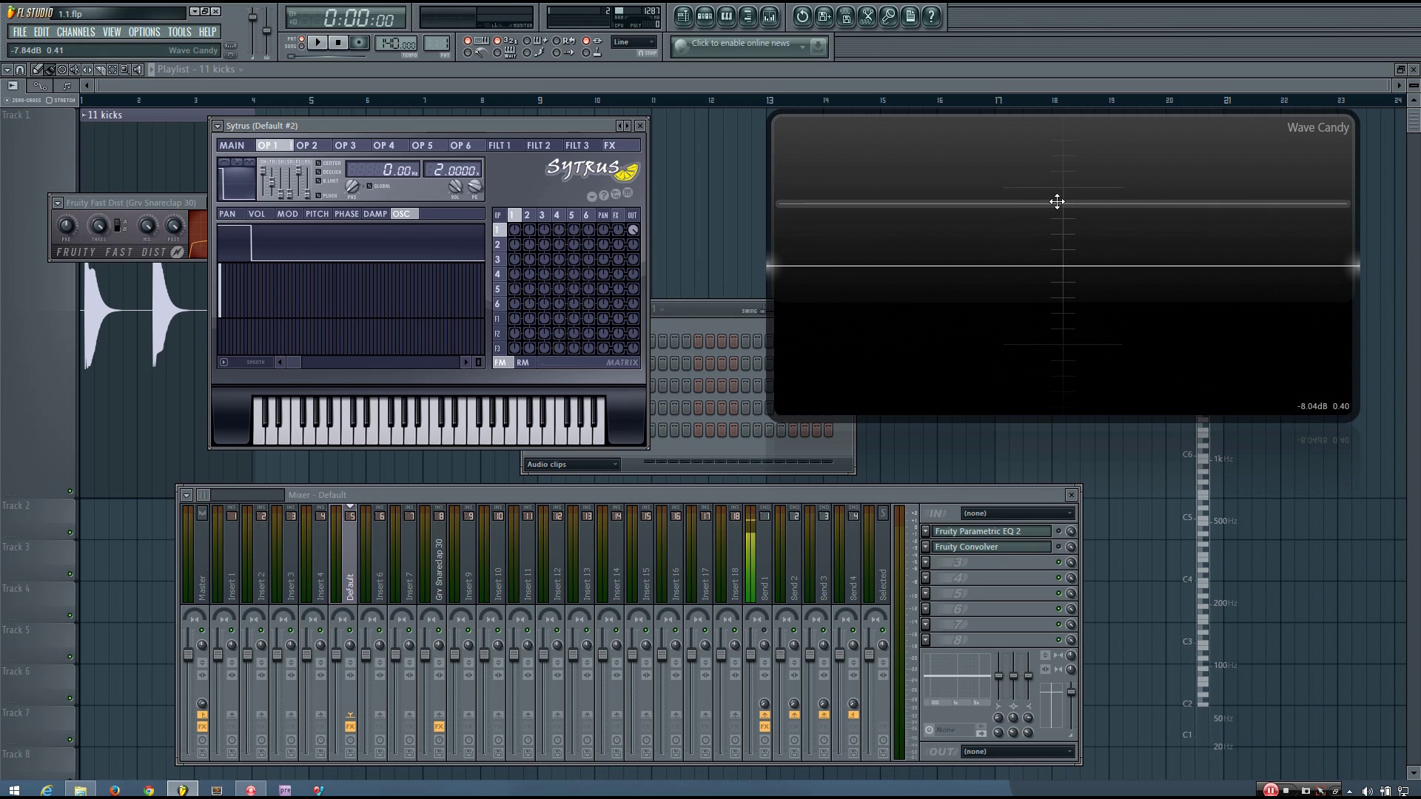
key(m)
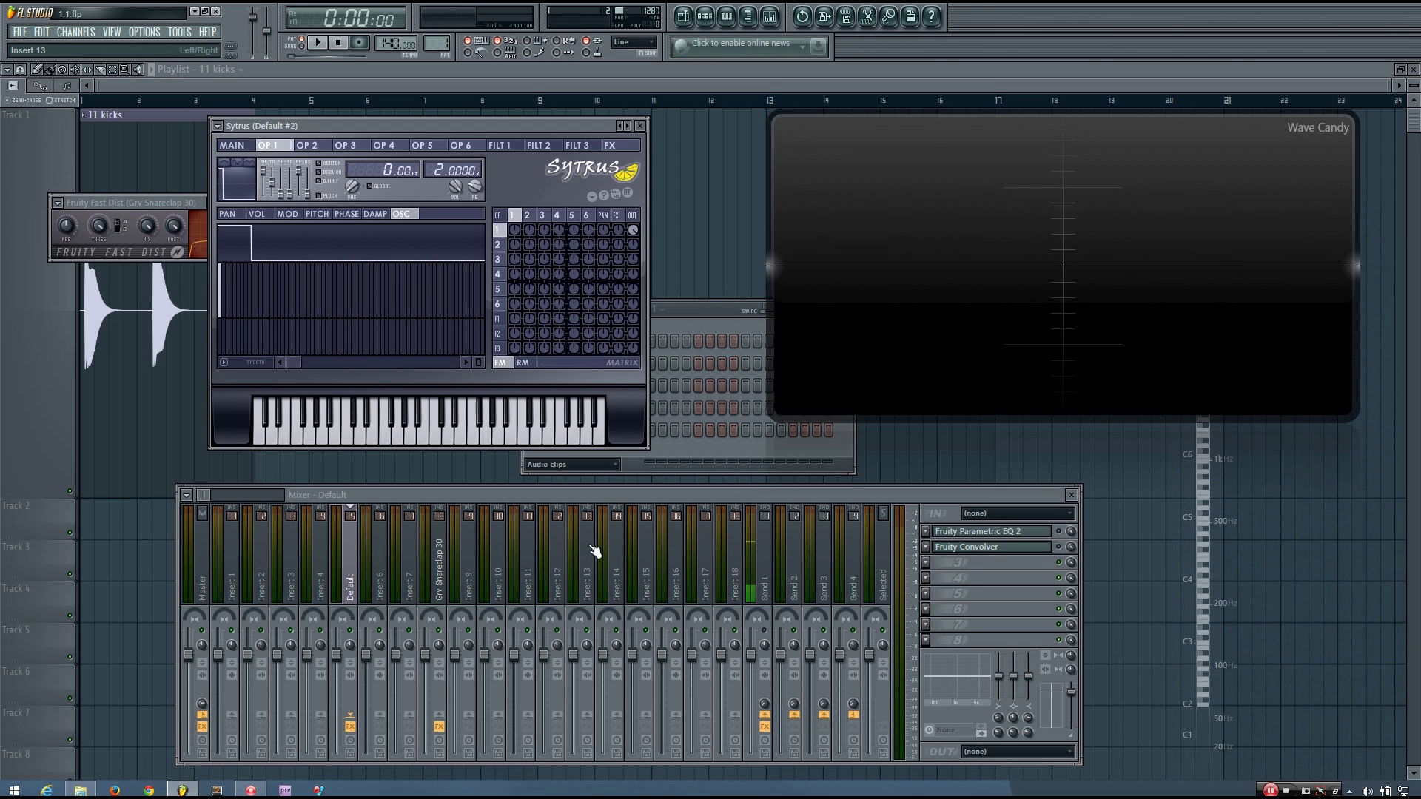
click(988, 533)
click(989, 534)
click(990, 533)
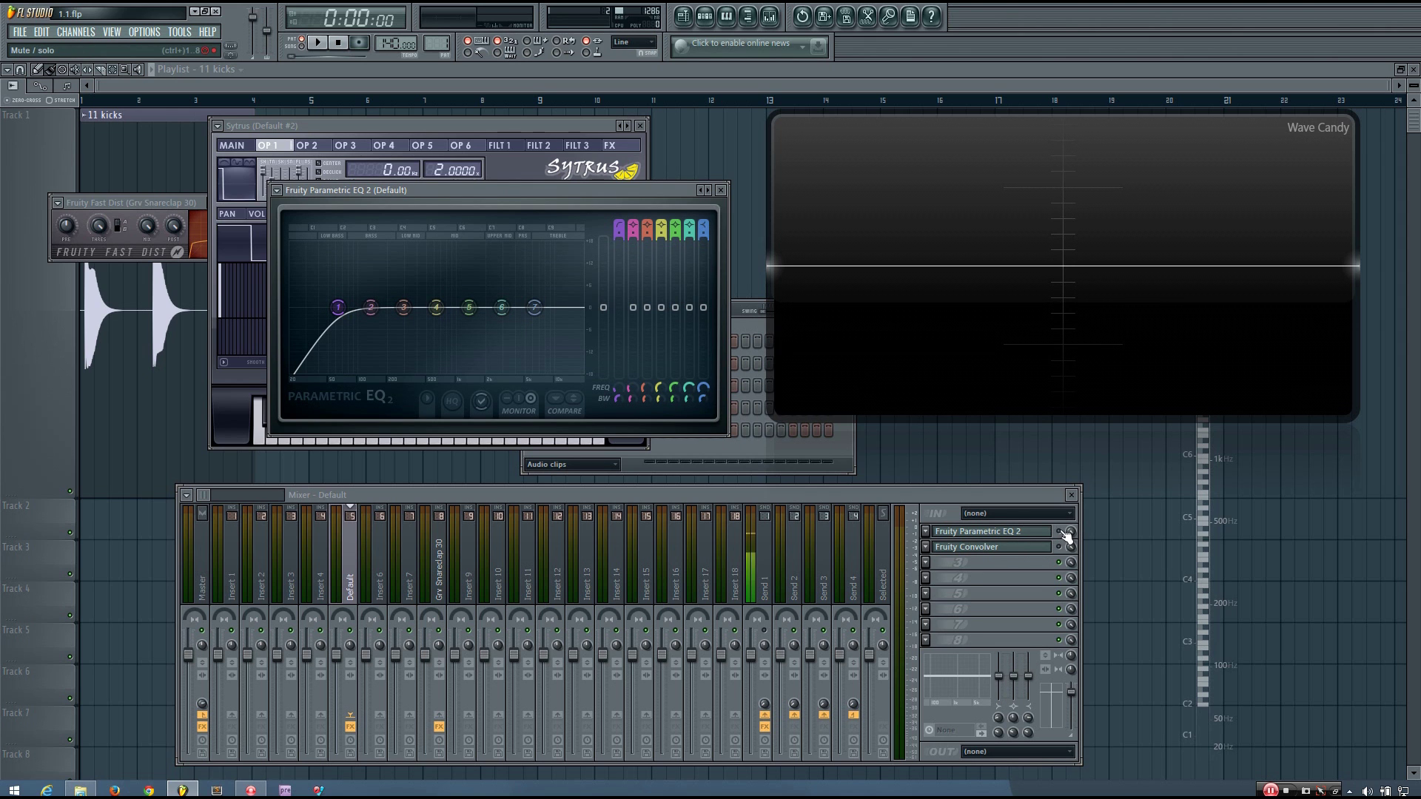
key(z)
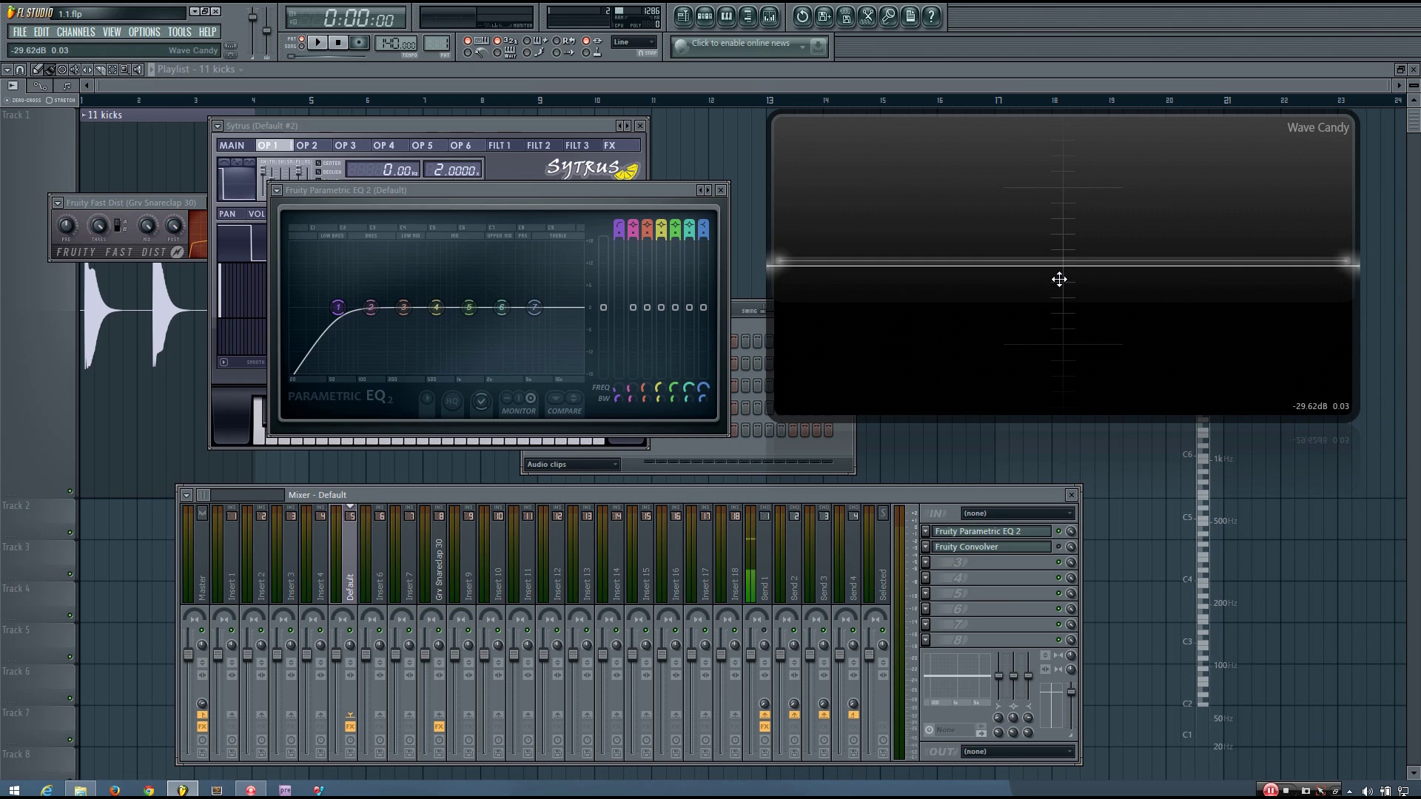
key(z)
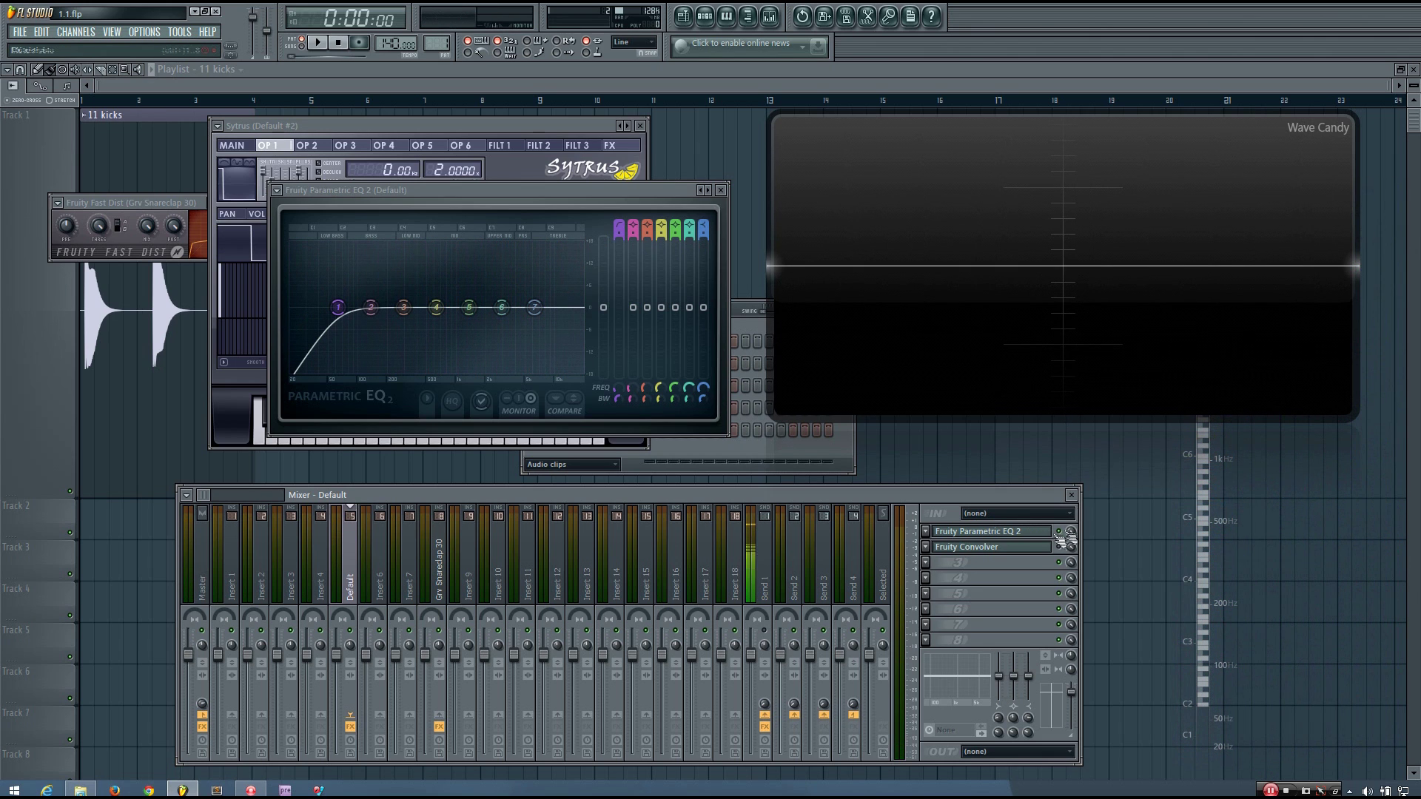
Open the Default track's Fruity Convolver and play the synth to examine how its equalizer affects the waveform
click(1032, 549)
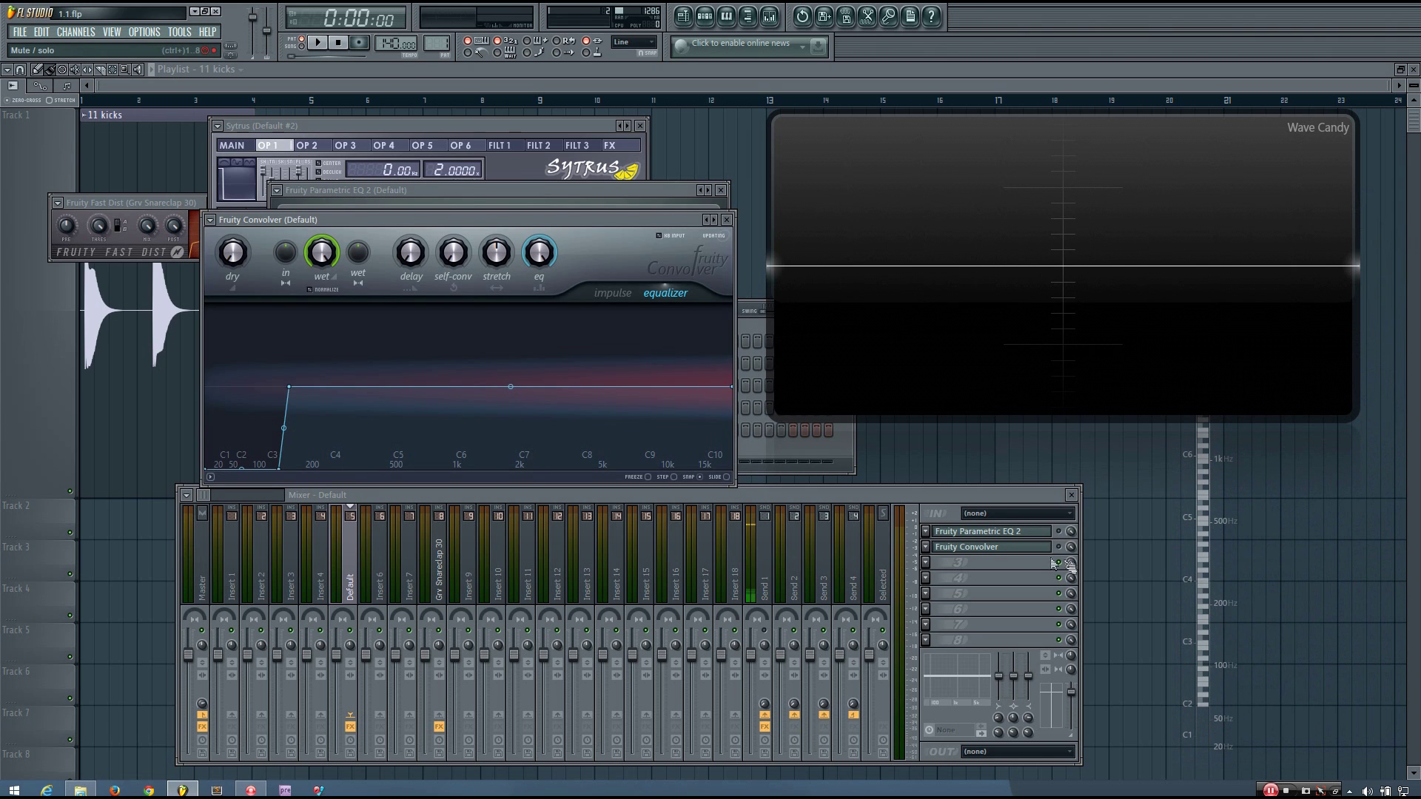
drag(623, 224, 599, 196)
key(space)
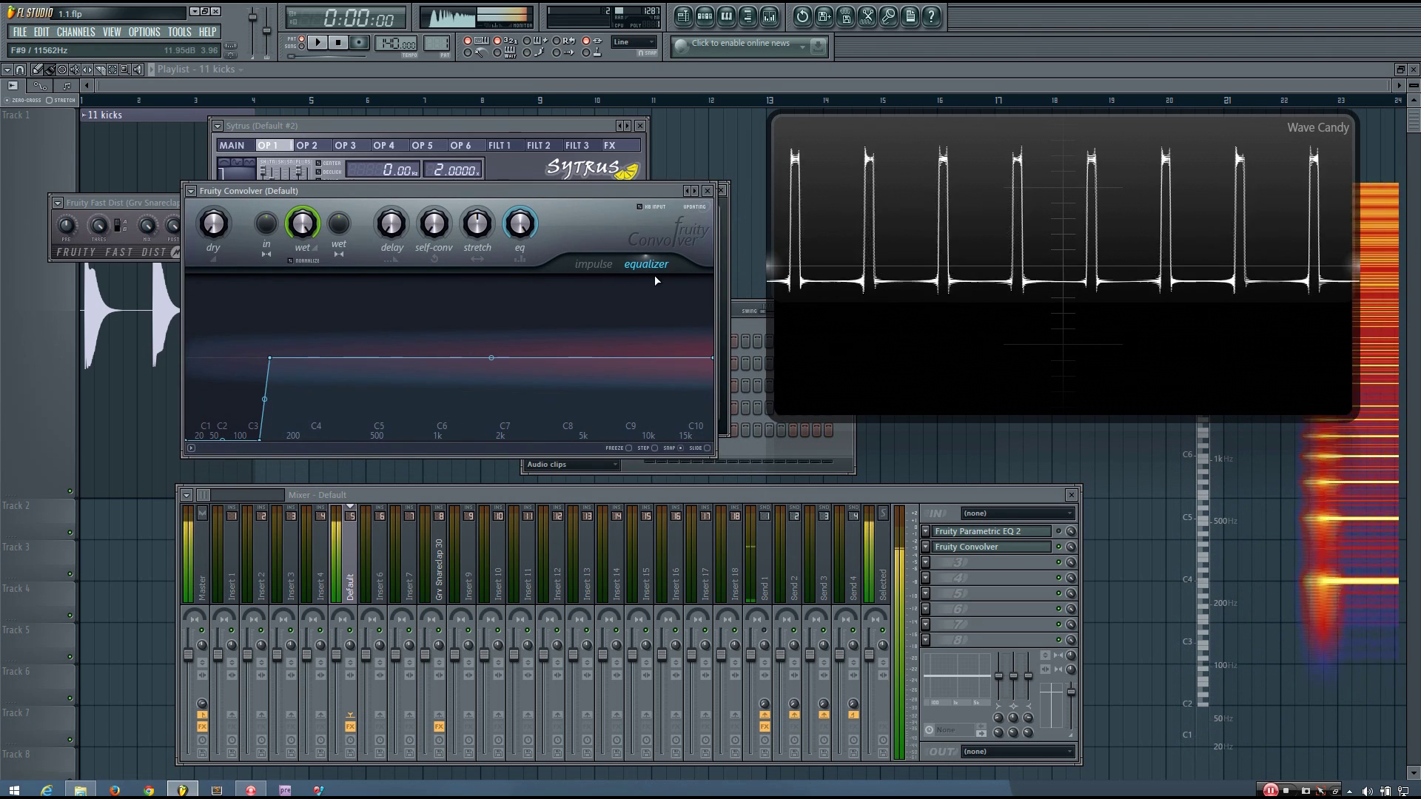
key(space)
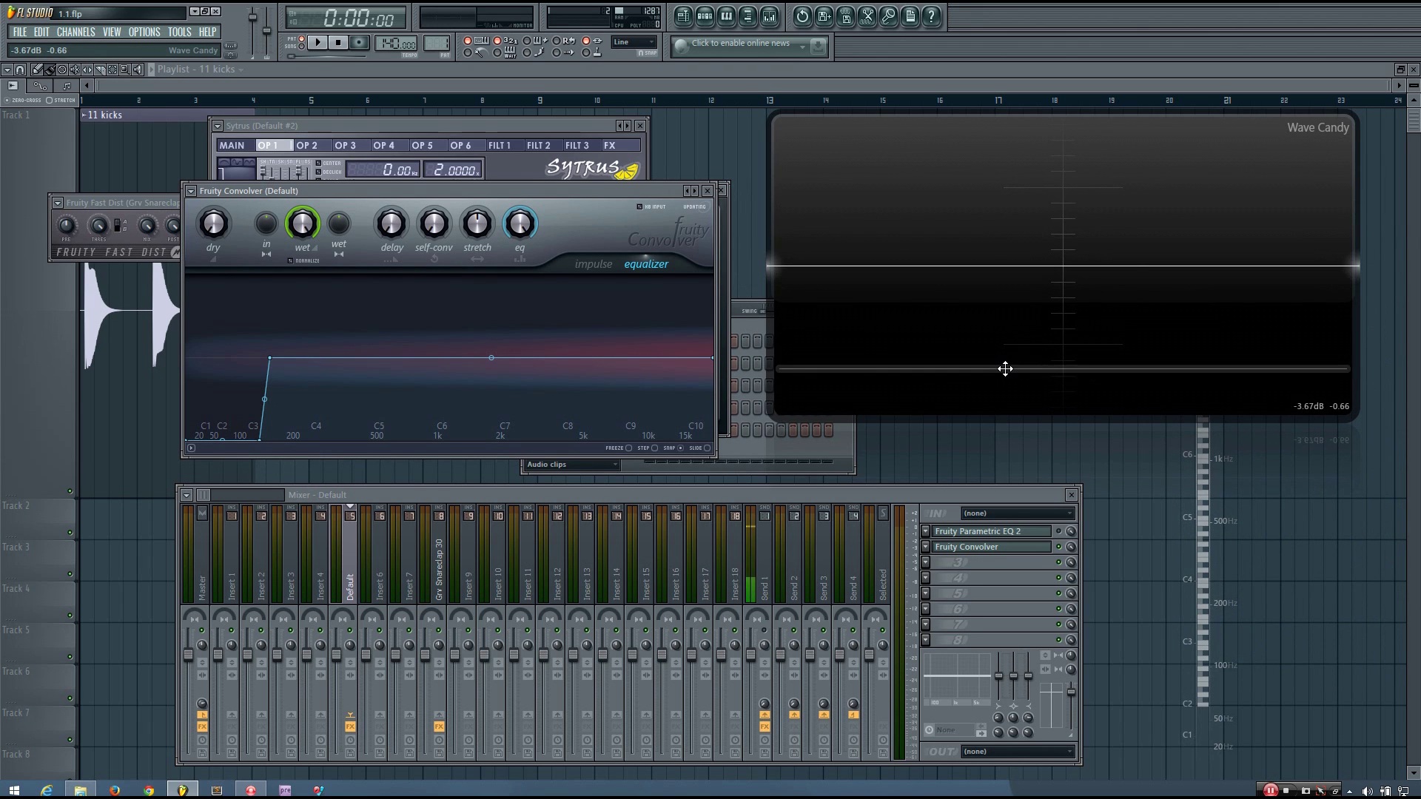
key(z)
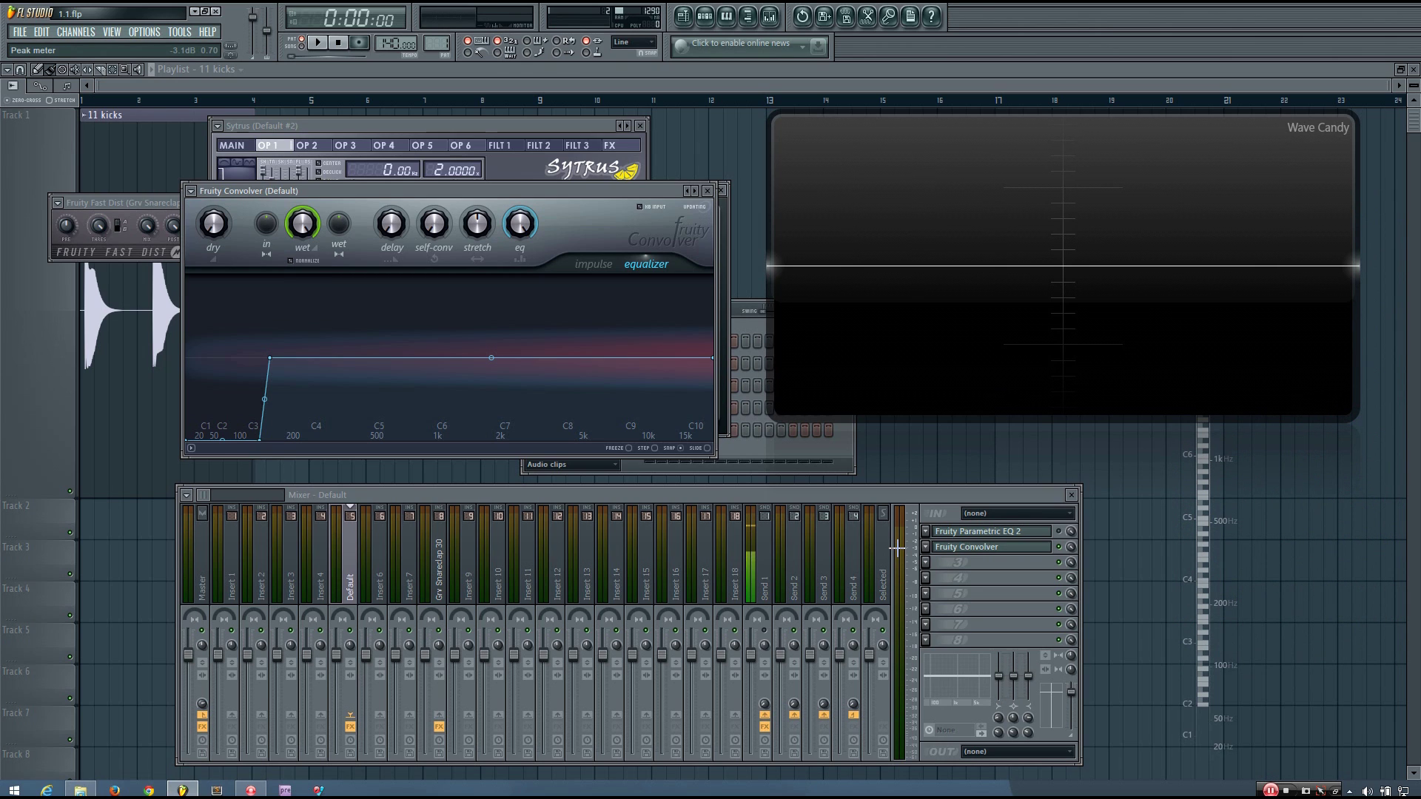
Show the Default track's Parametric EQ 2 curve briefly, then replay the synth to compare its waveform through the two equalizers
click(991, 531)
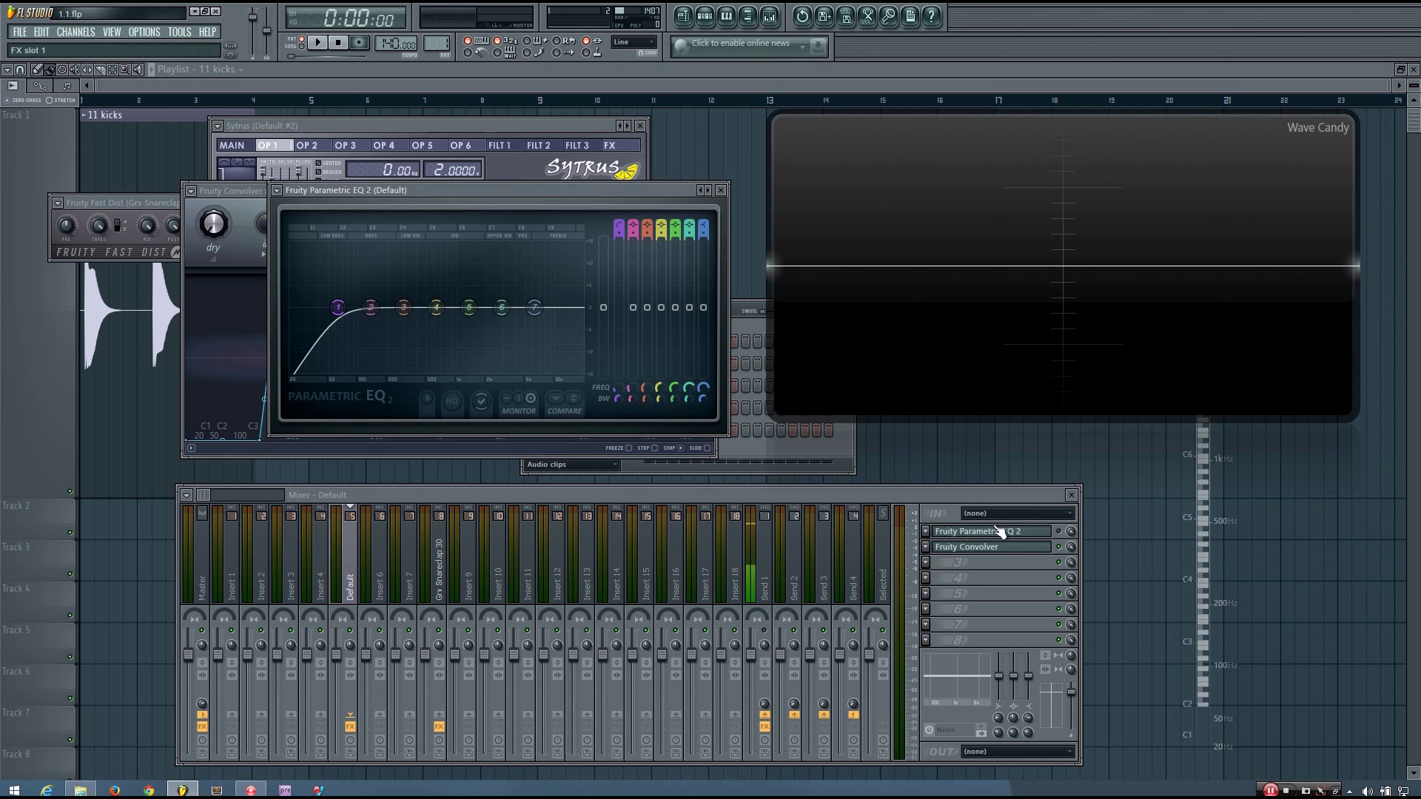
click(999, 531)
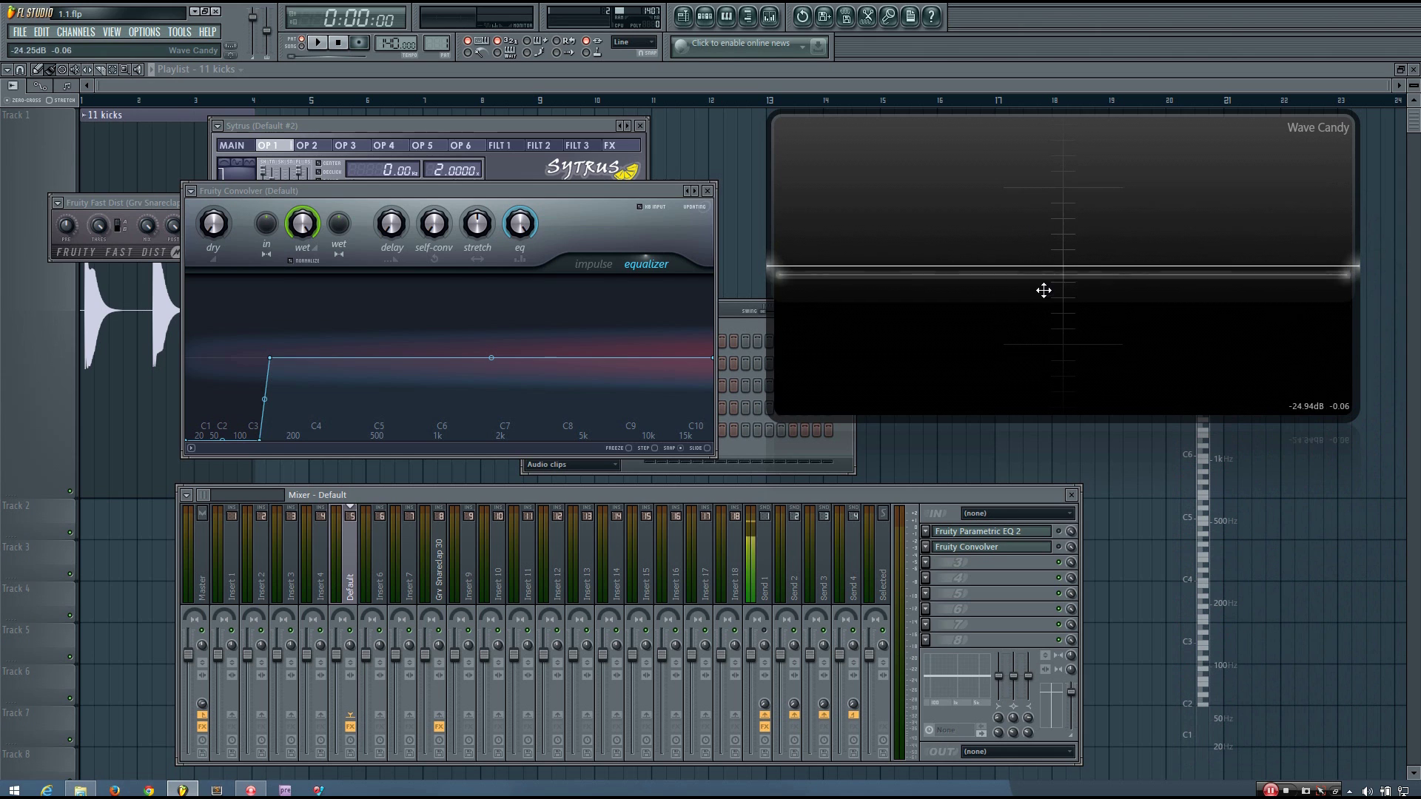
key(space)
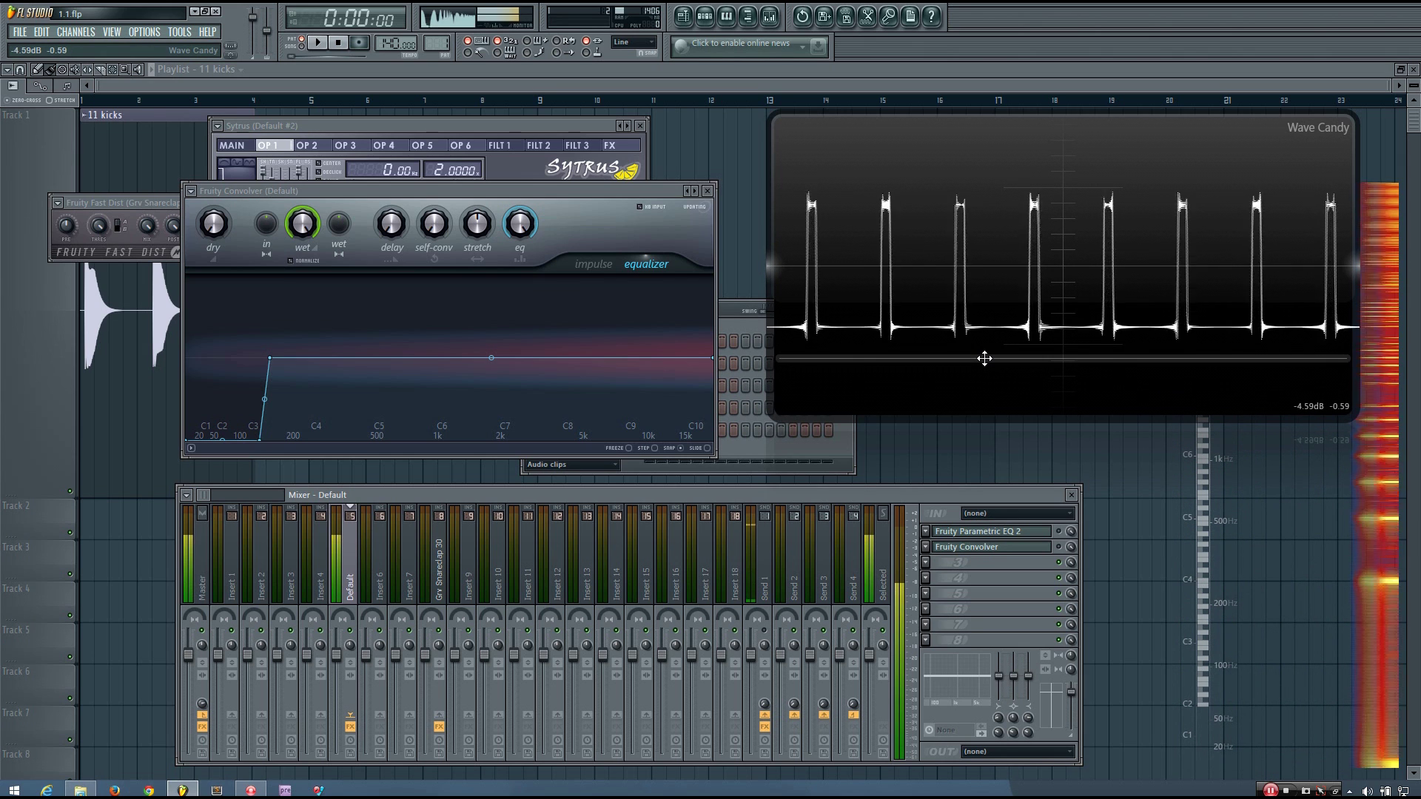
key(space)
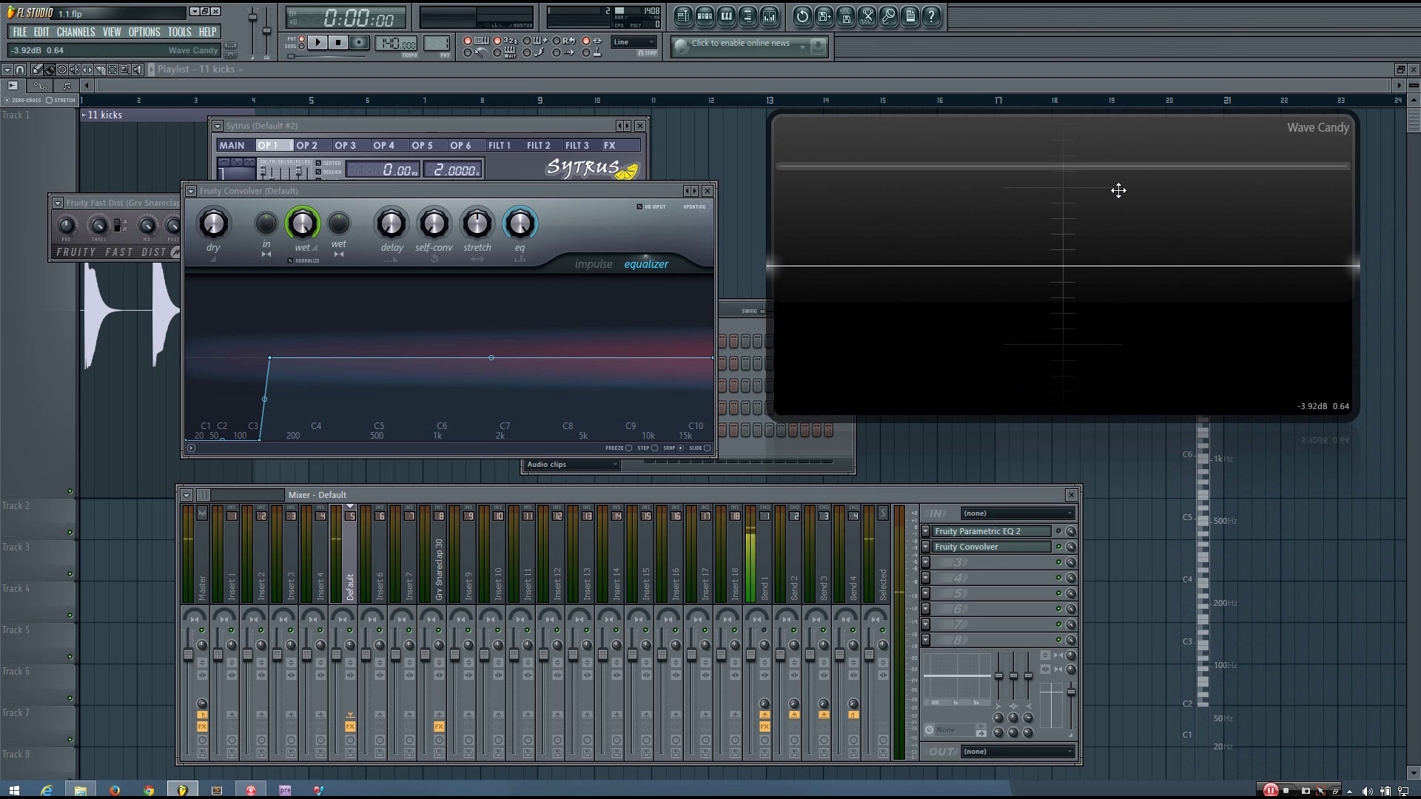
key(space)
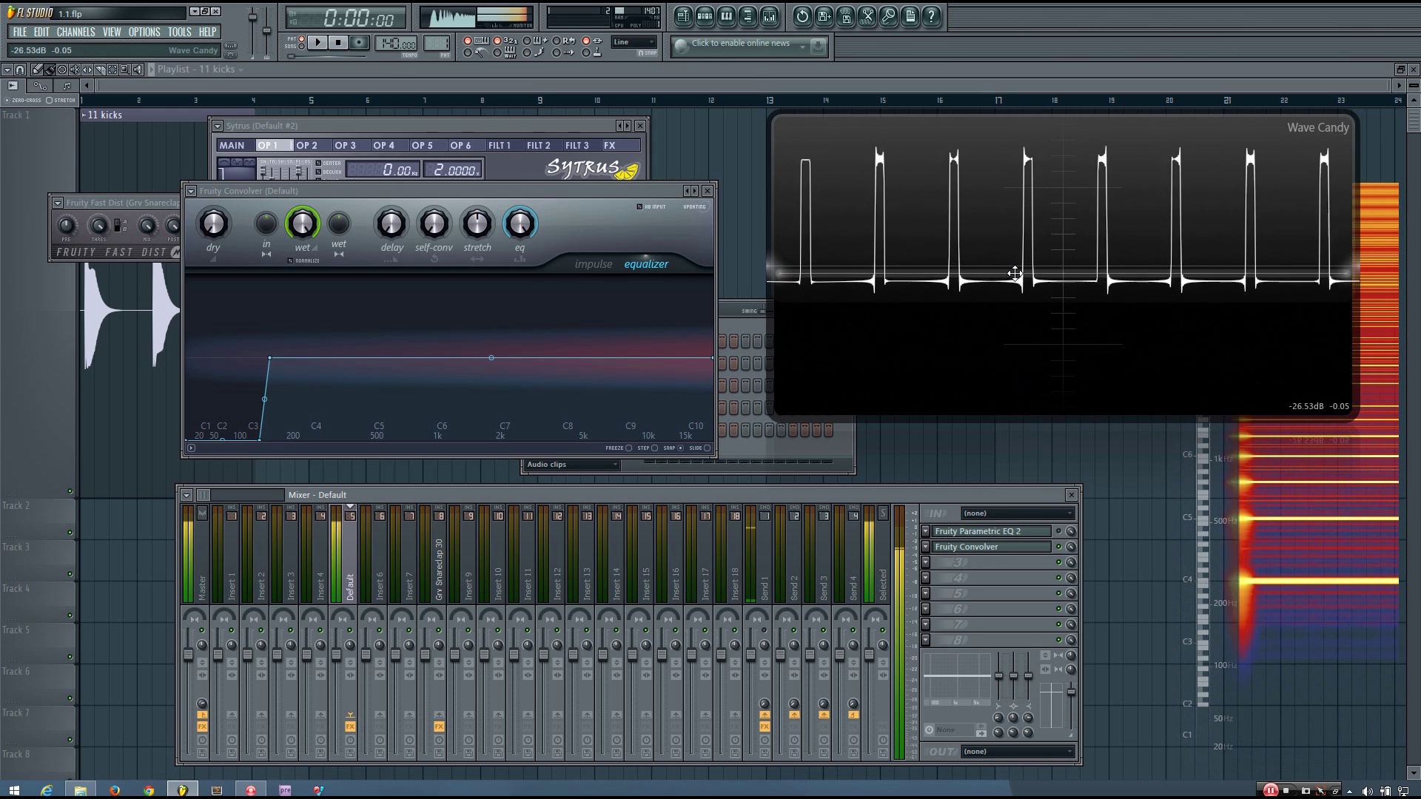
key(space)
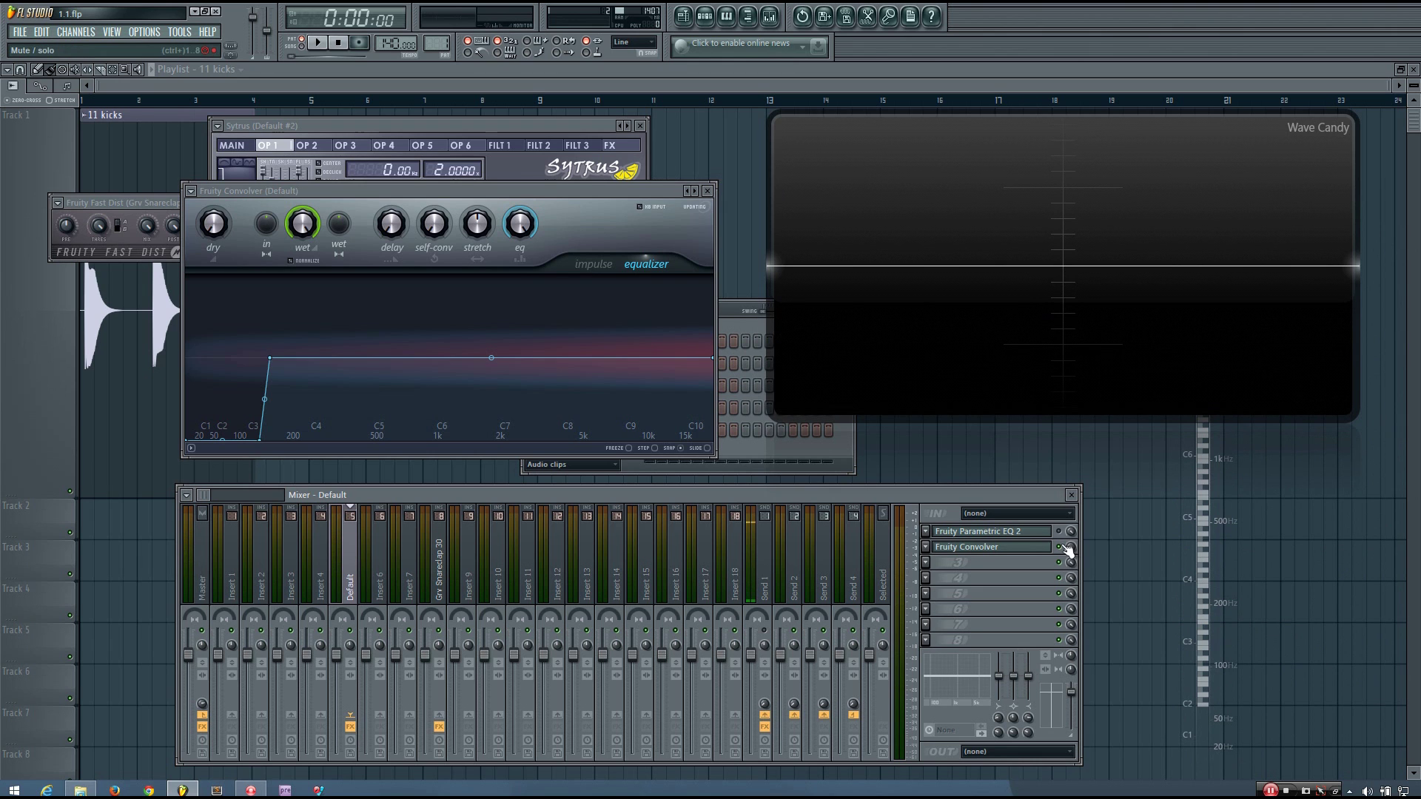
key(space)
key(space)
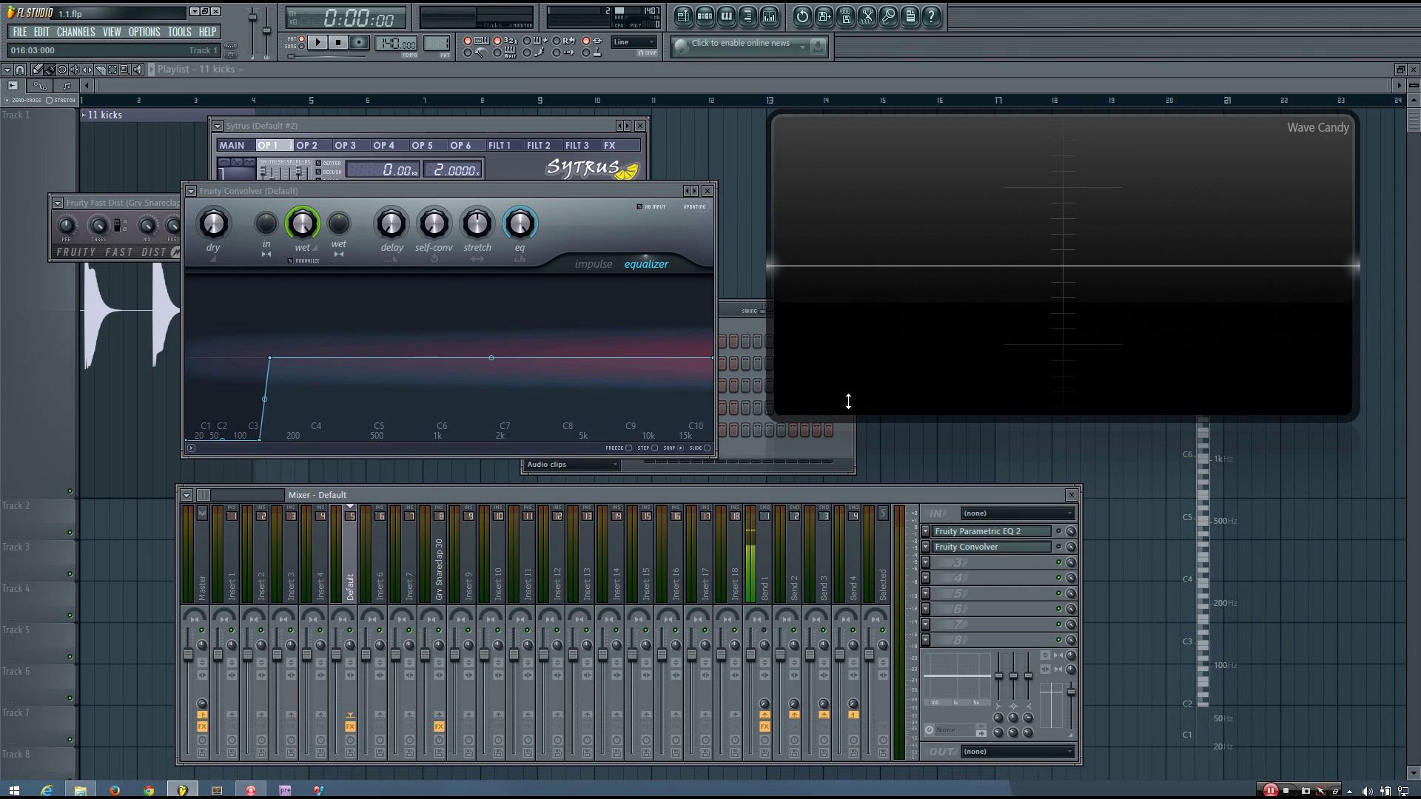
Open the Default #3 channel's Sytrus synth, move it into clear view and audition it to examine its harmonics
click(733, 323)
click(602, 412)
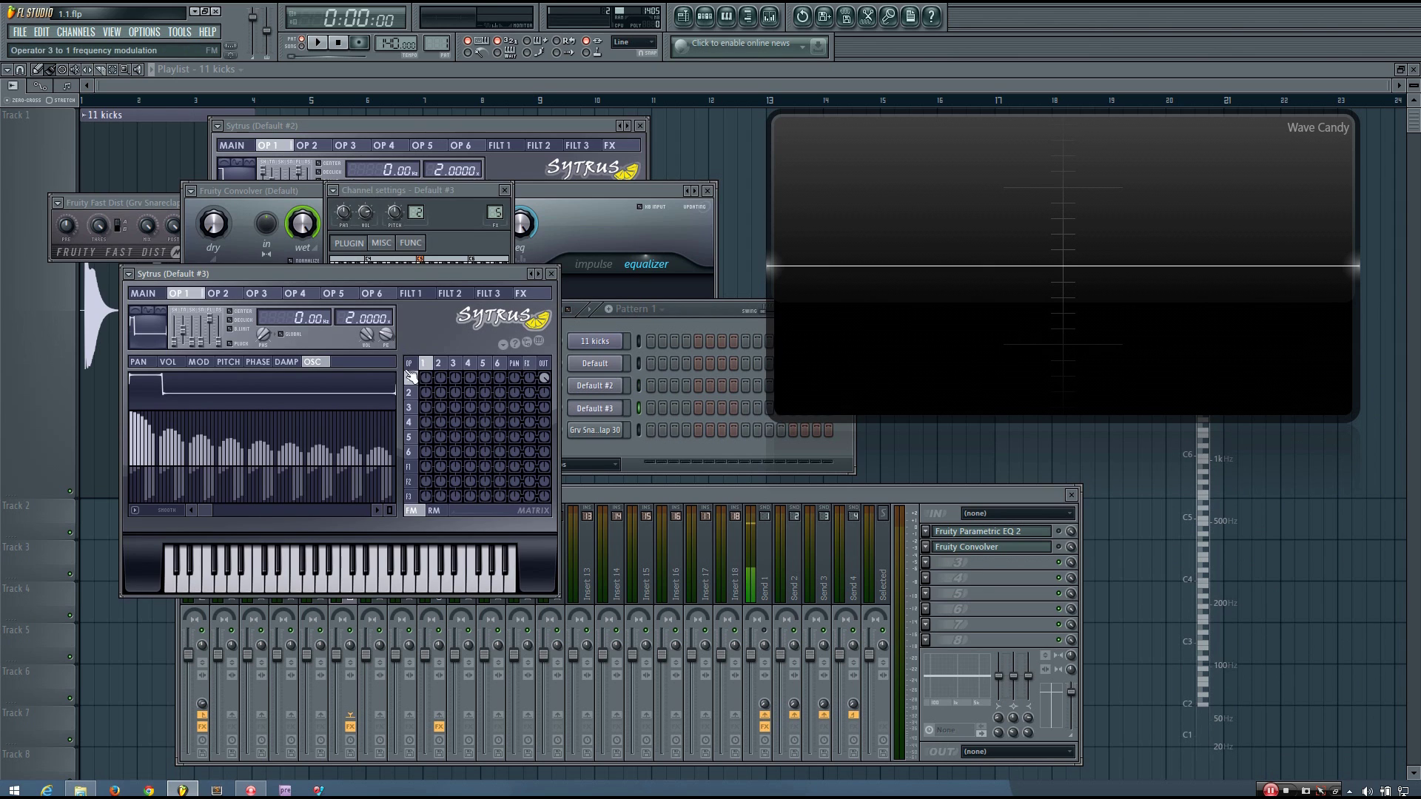
drag(285, 273, 394, 292)
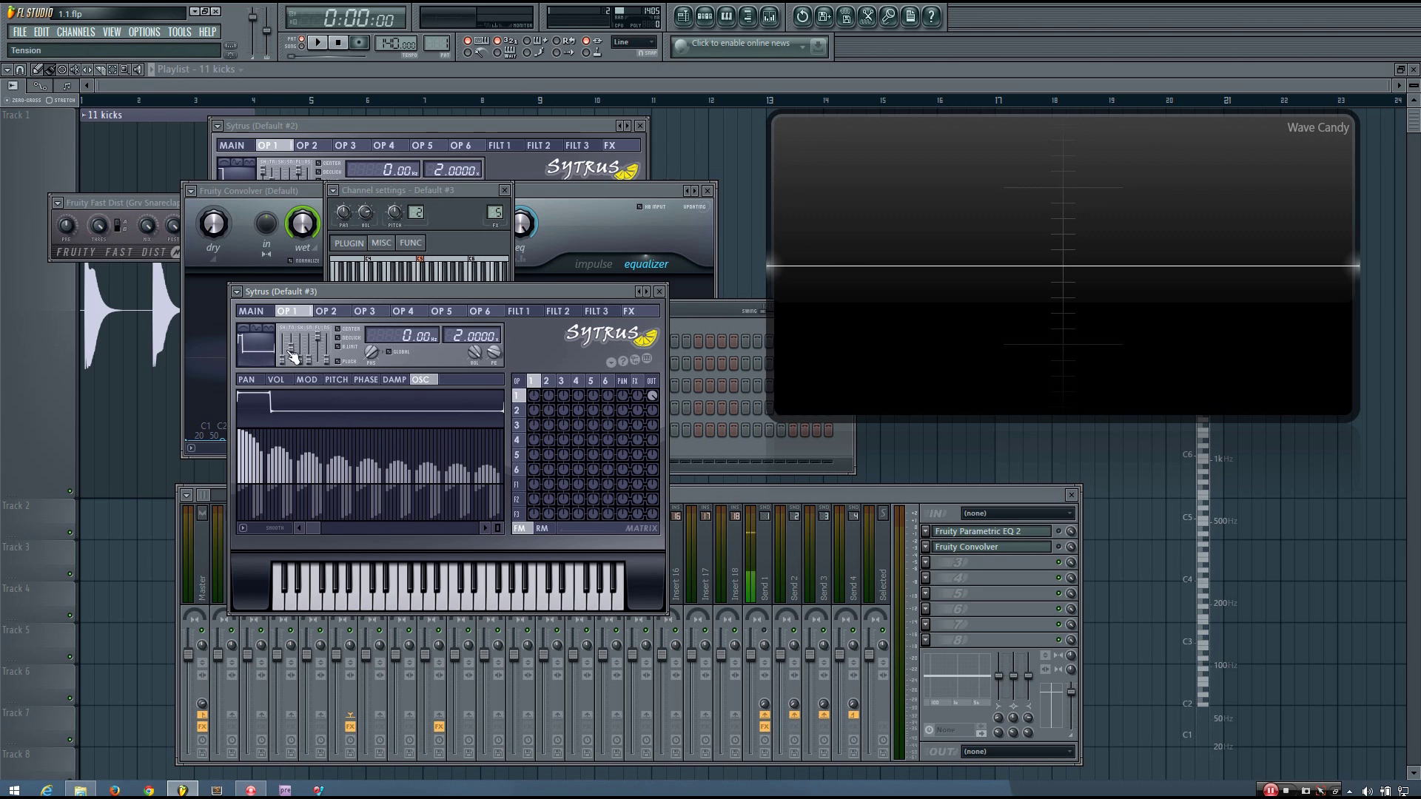
key(z)
drag(585, 292, 600, 241)
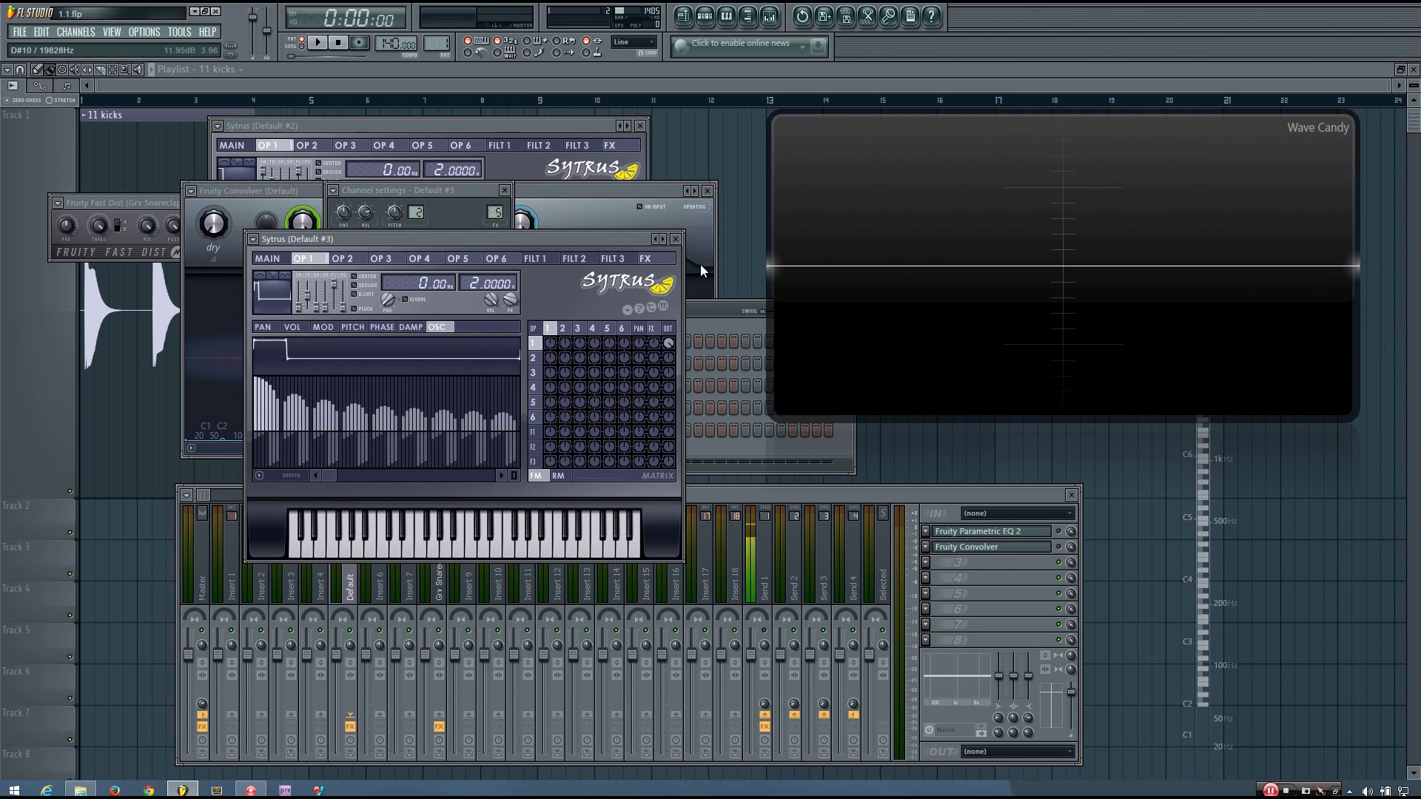
Close the Default #3 synth, its channel settings and the Fruity Convolver, and select the Send 1 mixer track
click(677, 238)
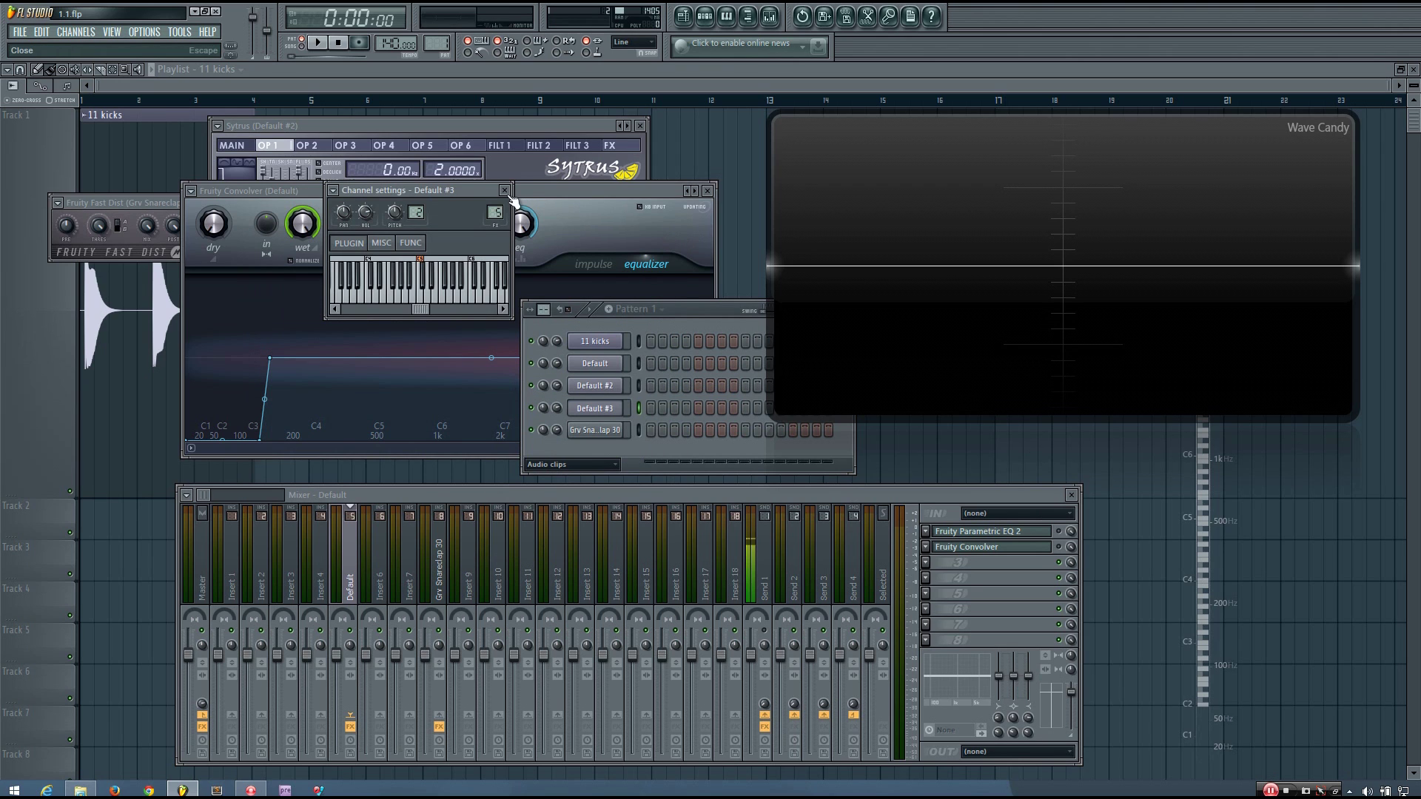
click(506, 192)
click(622, 185)
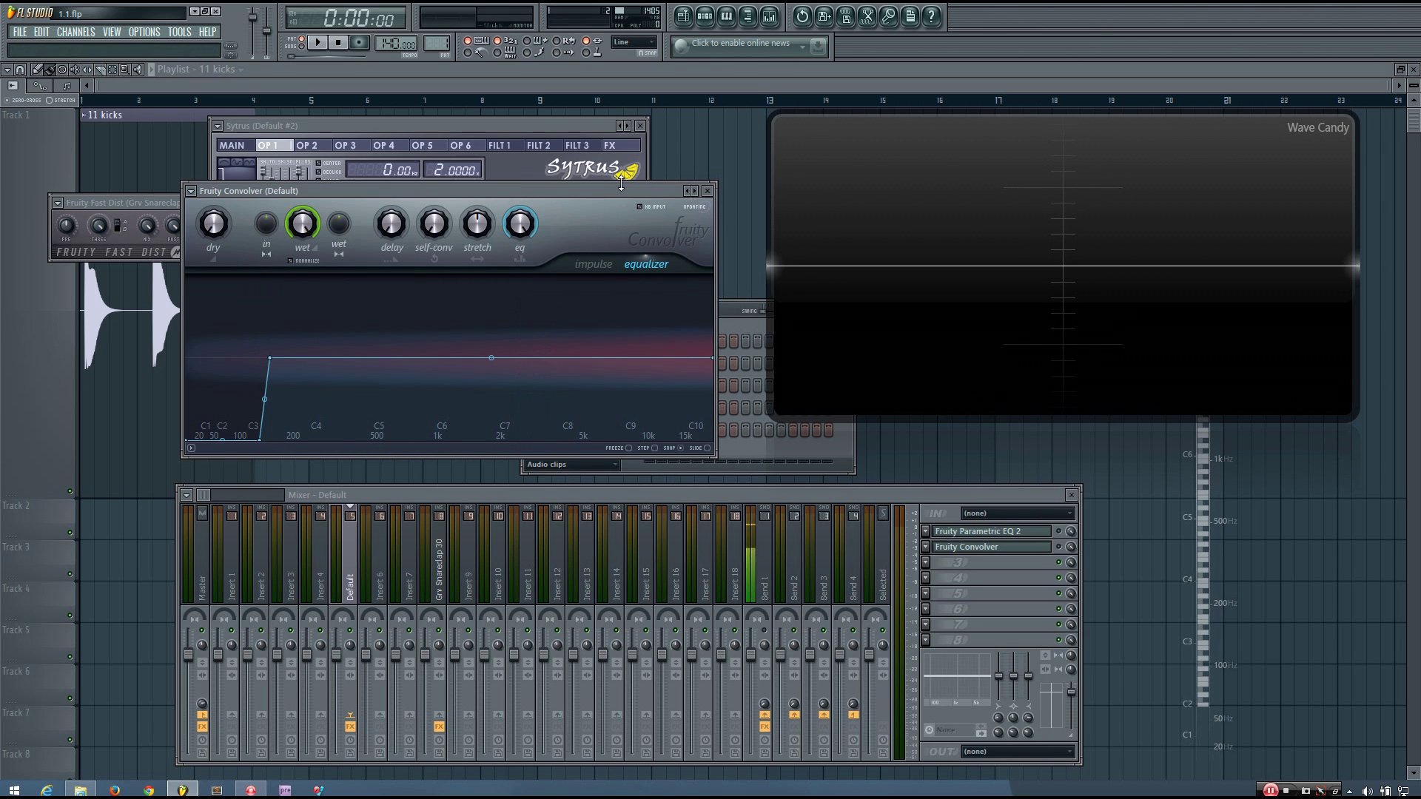
click(707, 191)
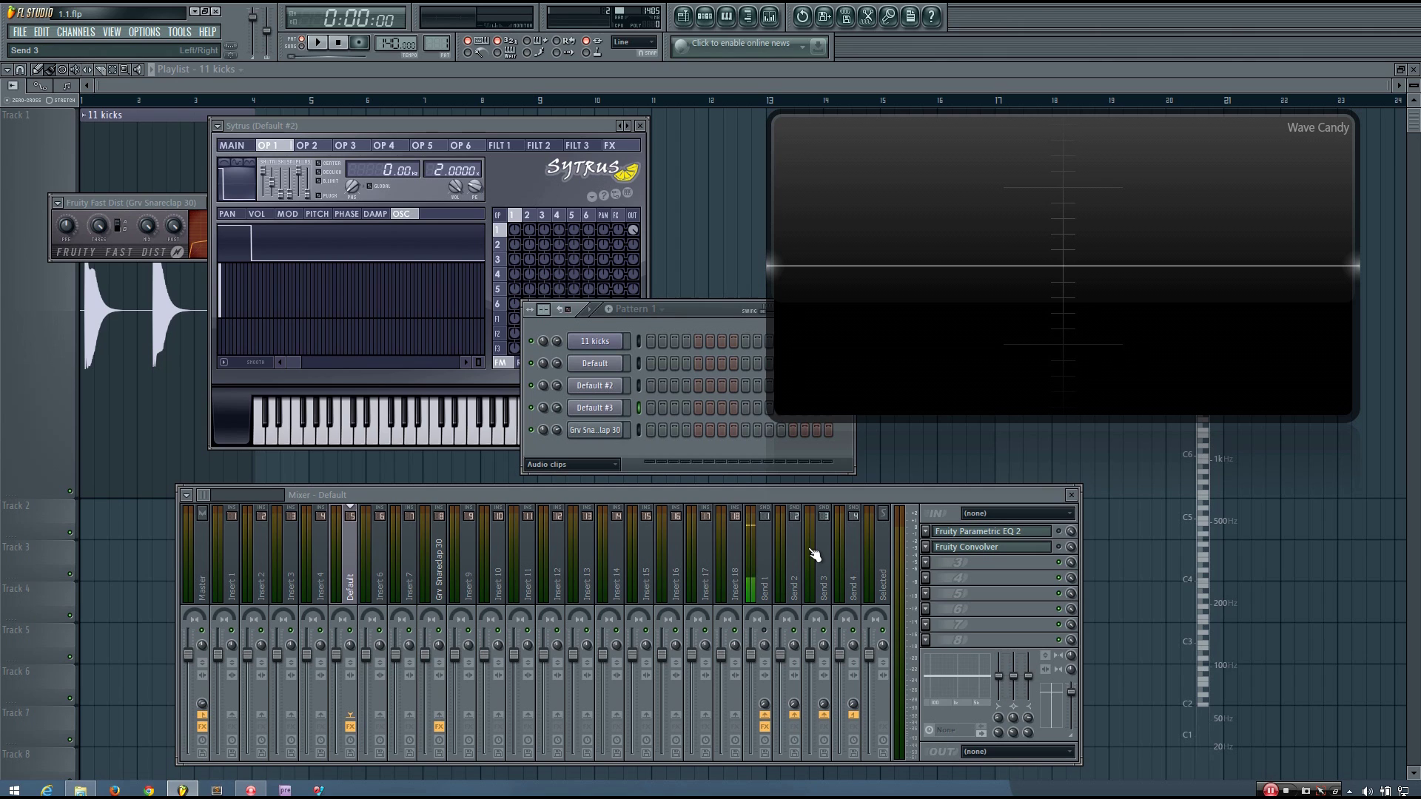
click(762, 555)
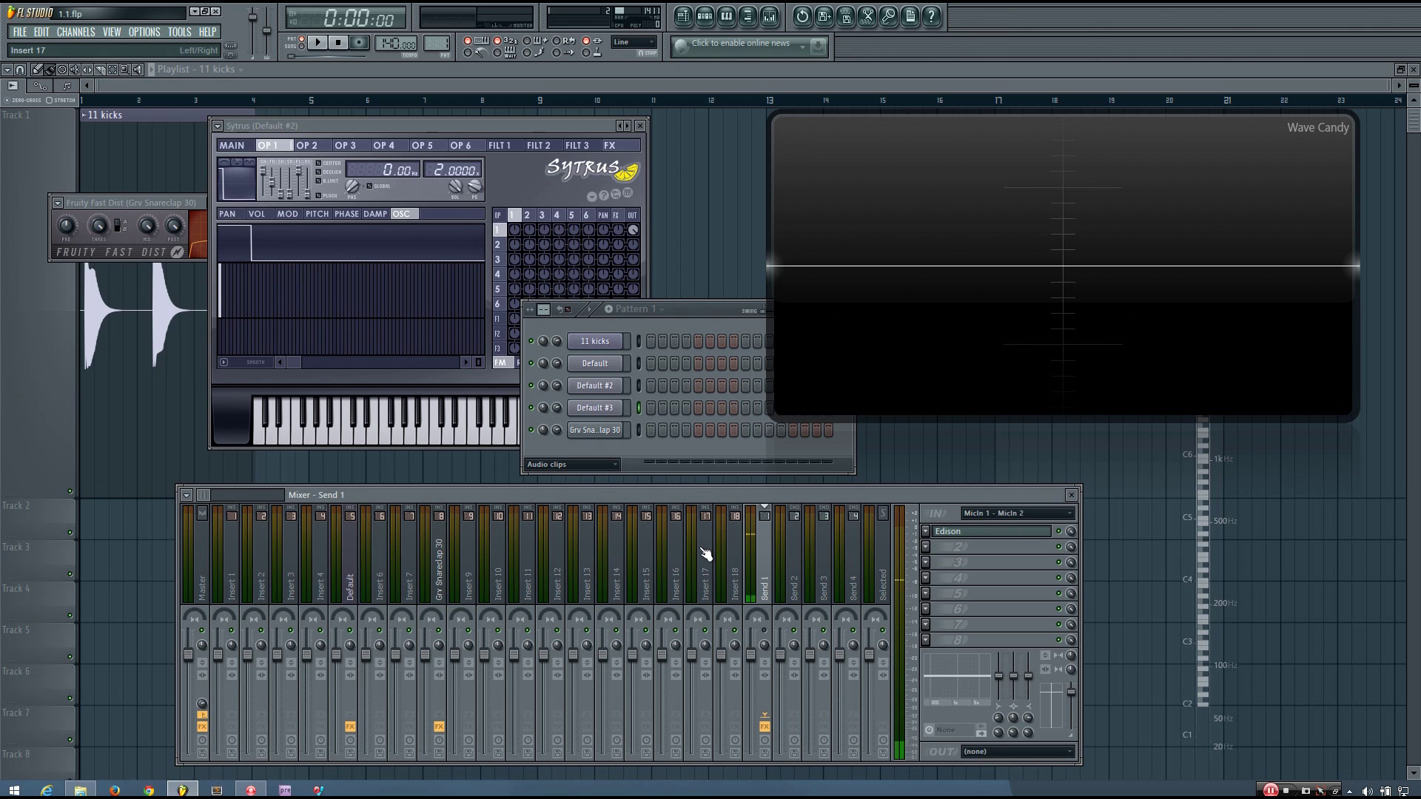